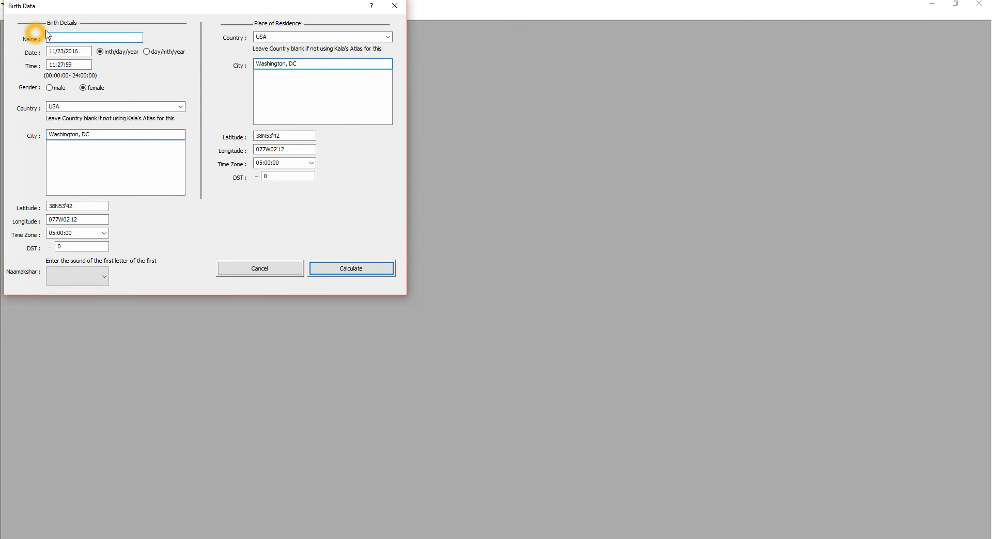
- Enter the person's first name and the birth date in month/day/year format
{"action": "left_click", "coordinate": [70, 35]}
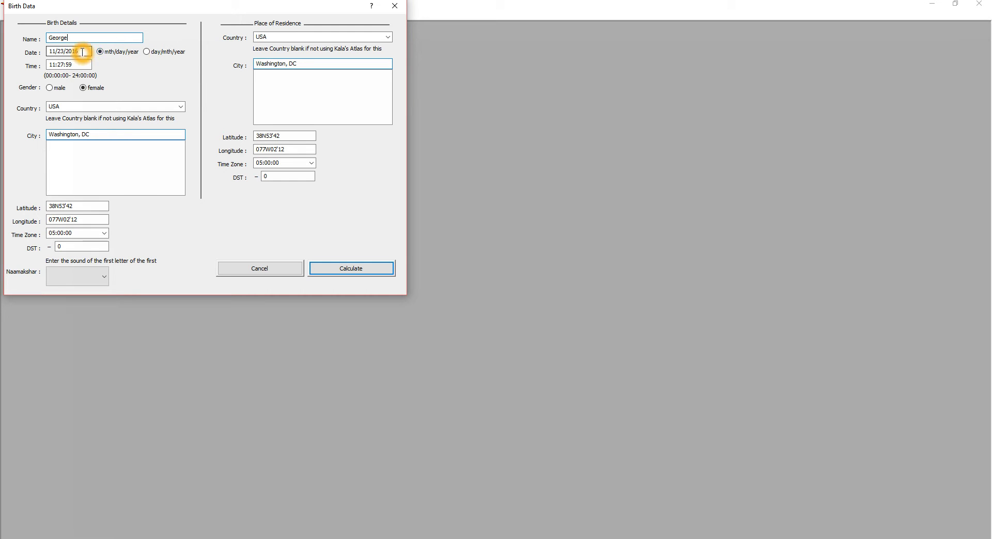
{"action": "left_click", "coordinate": [147, 52]}
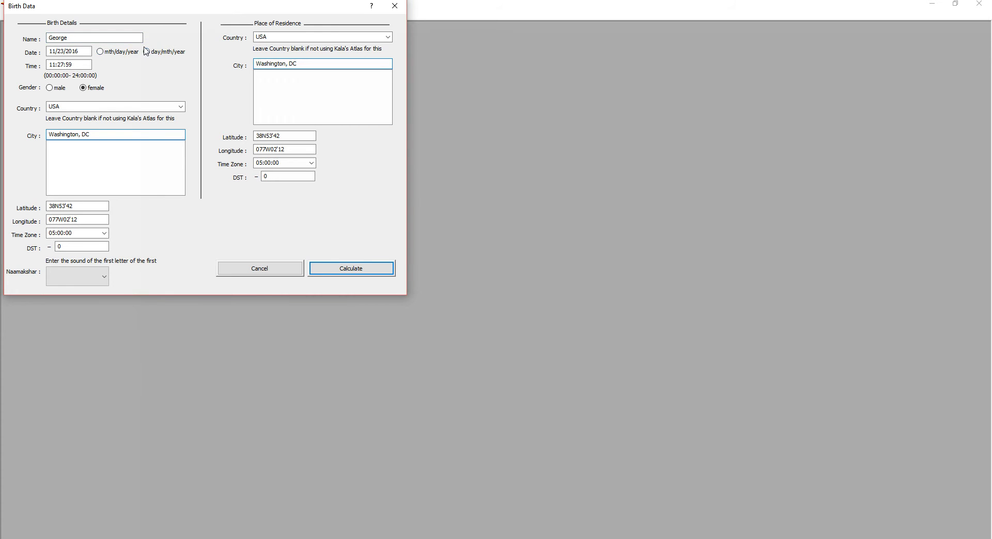
{"action": "left_click", "coordinate": [100, 52]}
{"action": "left_click_drag", "start_coordinate": [92, 51], "coordinate": [45, 50]}
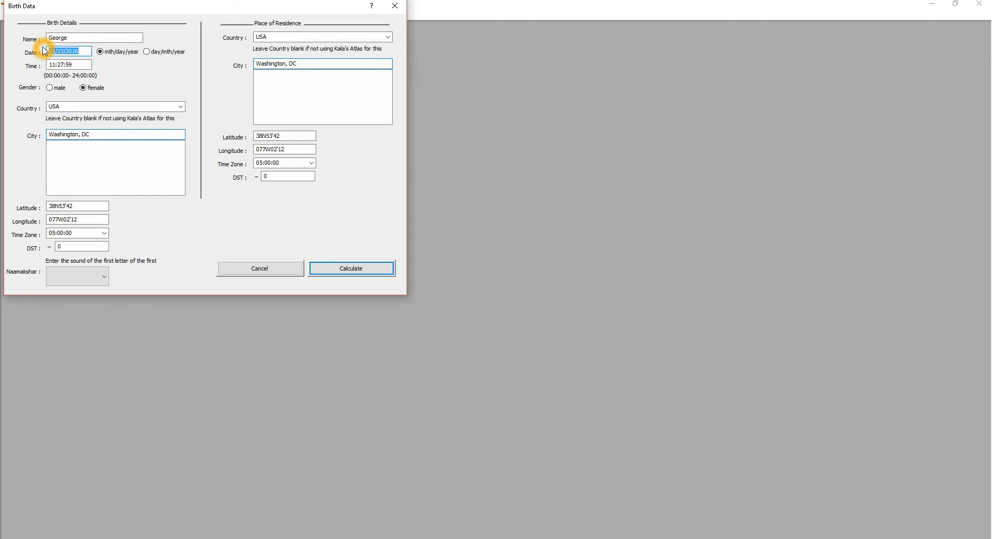
{"action": "type", "text": "6/1"}
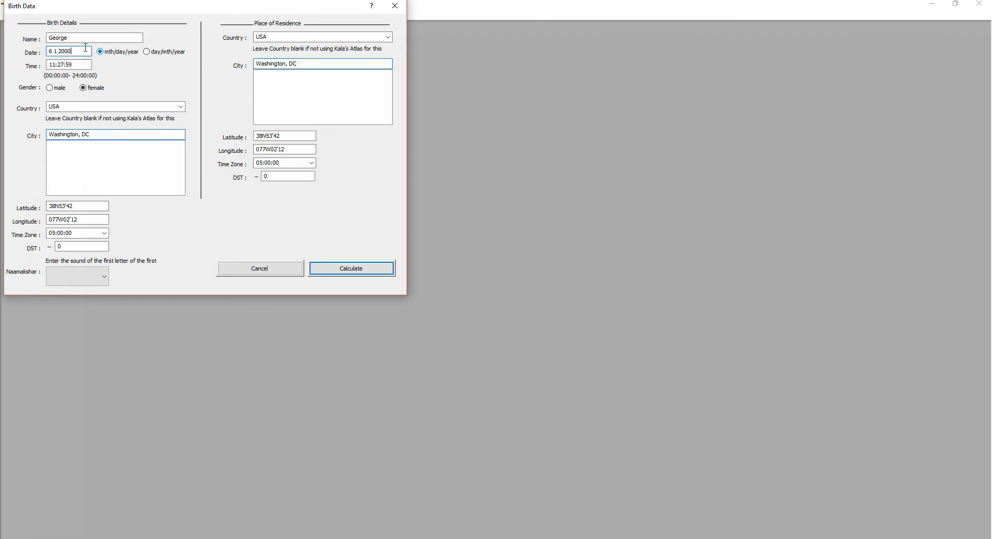
{"action": "key", "text": "Tab"}
- Set the birth time to 10 55
{"action": "left_click", "coordinate": [44, 53]}
{"action": "left_click", "coordinate": [54, 49]}
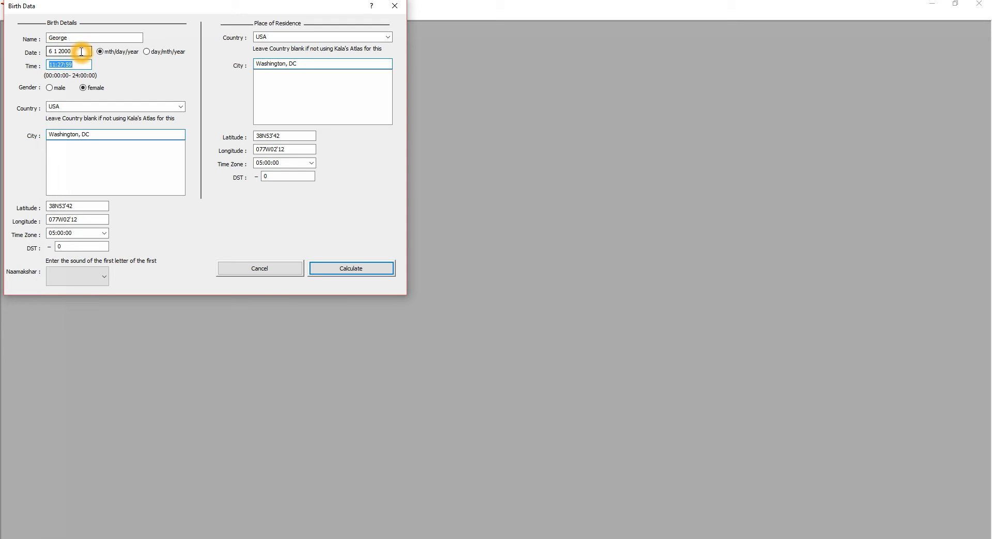
{"action": "left_click", "coordinate": [53, 52]}
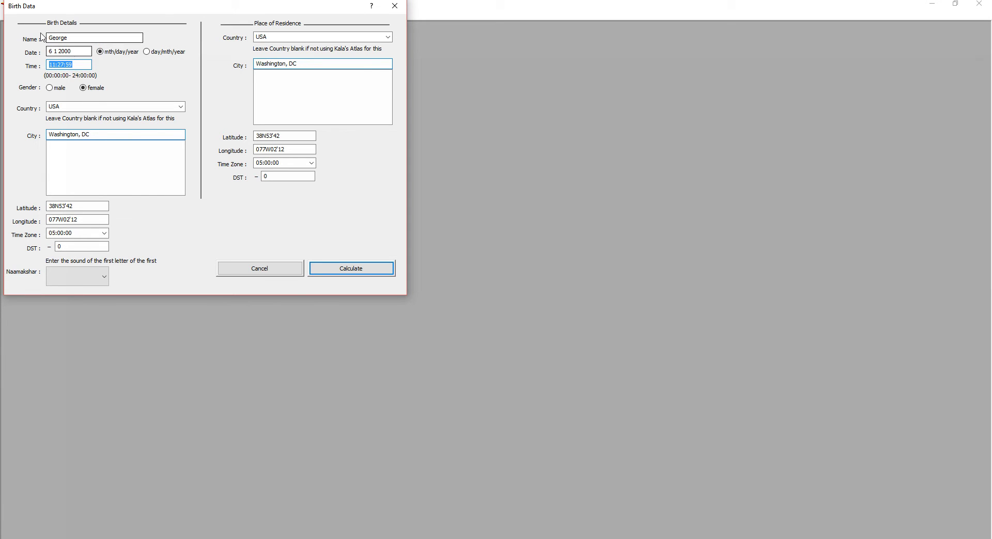
{"action": "type", "text": "10 55"}
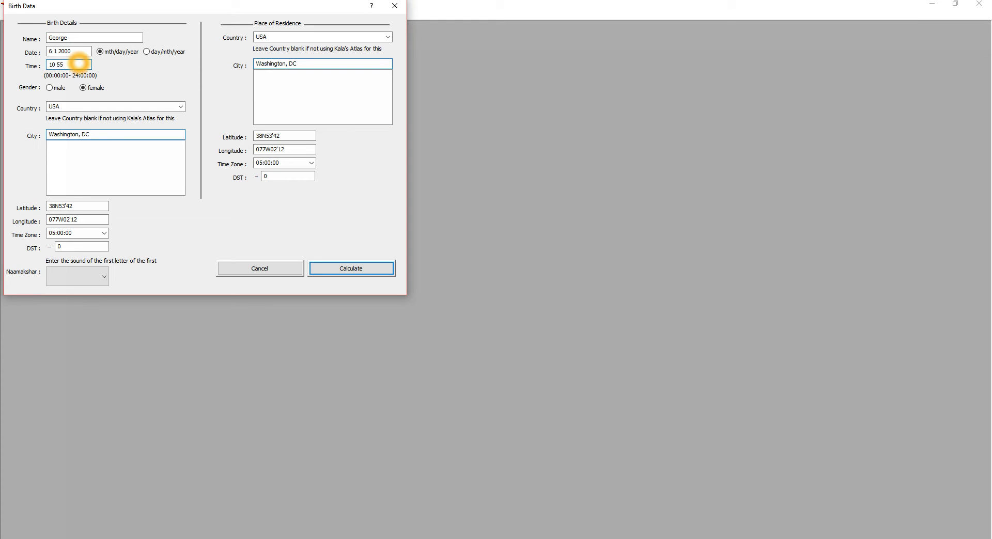
{"action": "key", "text": "Tab"}
{"action": "left_click", "coordinate": [60, 92]}
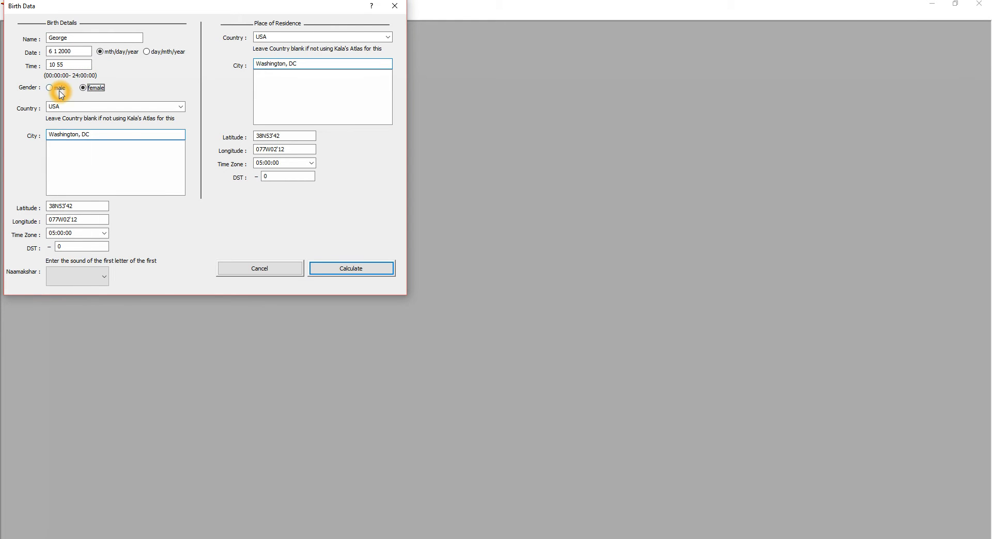
{"action": "left_click", "coordinate": [98, 93]}
{"action": "left_click", "coordinate": [95, 98]}
{"action": "left_click", "coordinate": [54, 96]}
{"action": "left_click", "coordinate": [110, 95]}
{"action": "left_click", "coordinate": [83, 94]}
- Change the birth country to Honduras
{"action": "left_click", "coordinate": [55, 107]}
{"action": "double_click", "coordinate": [75, 106]}
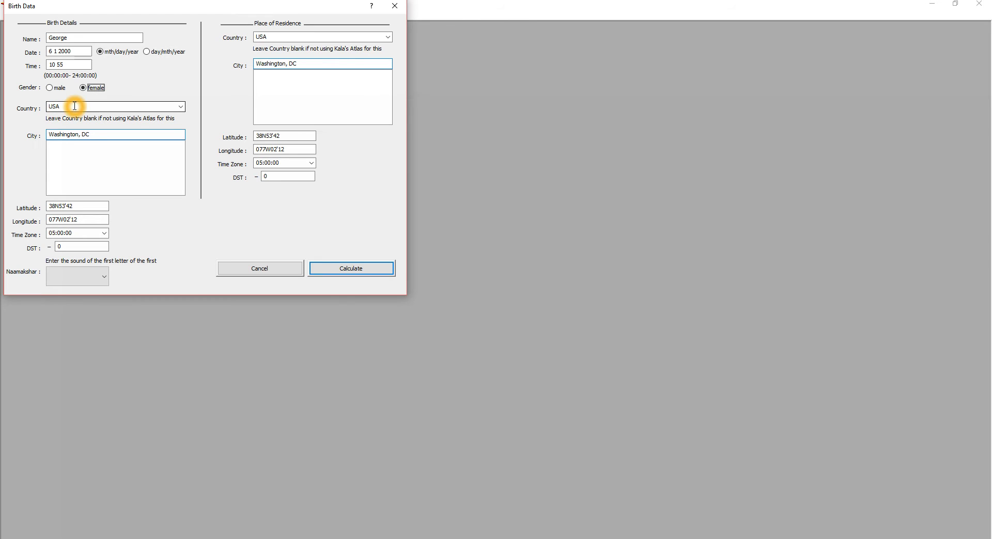
{"action": "left_click", "coordinate": [75, 106]}
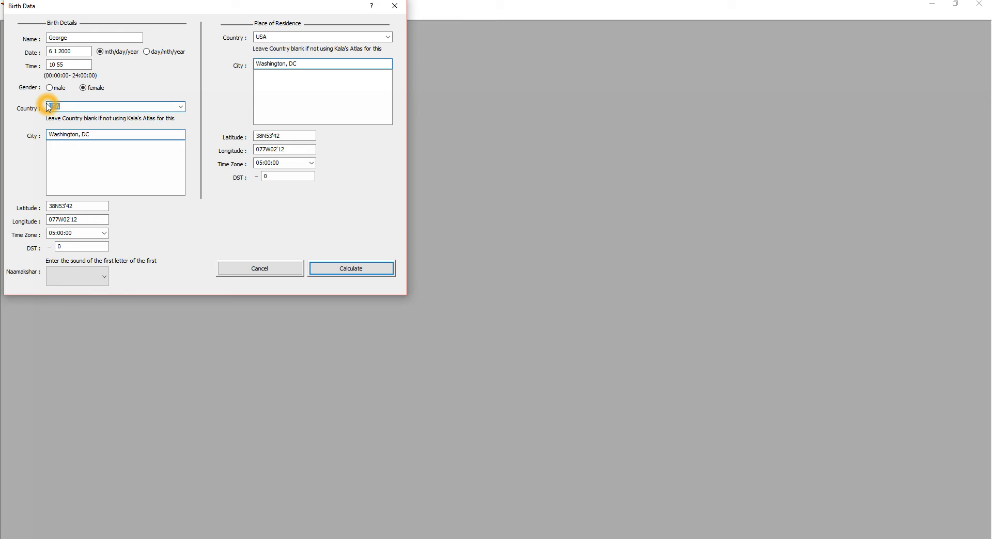
{"action": "type", "text": "germany"}
{"action": "key", "text": "Return"}
{"action": "left_click", "coordinate": [180, 107]}
{"action": "left_click", "coordinate": [77, 210]}
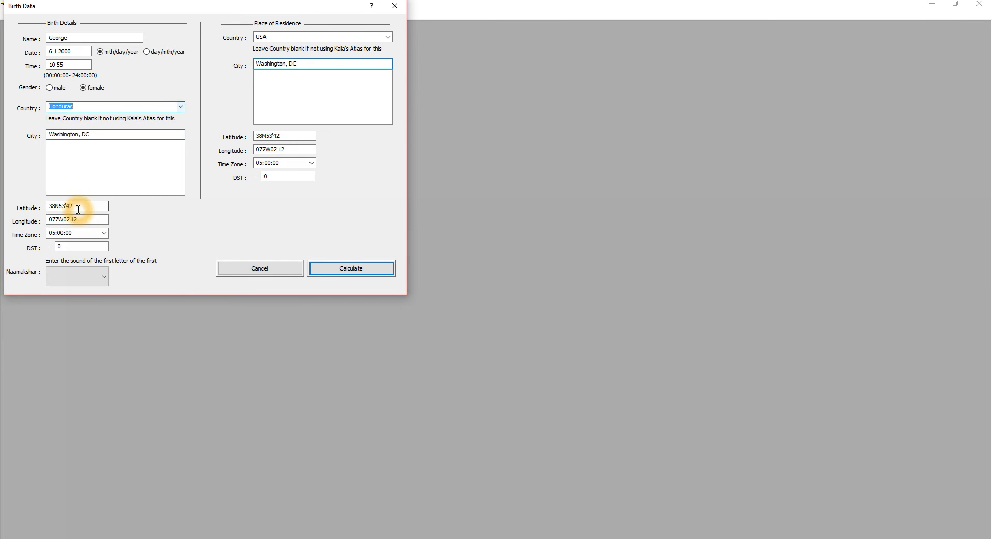
{"action": "left_click", "coordinate": [106, 135]}
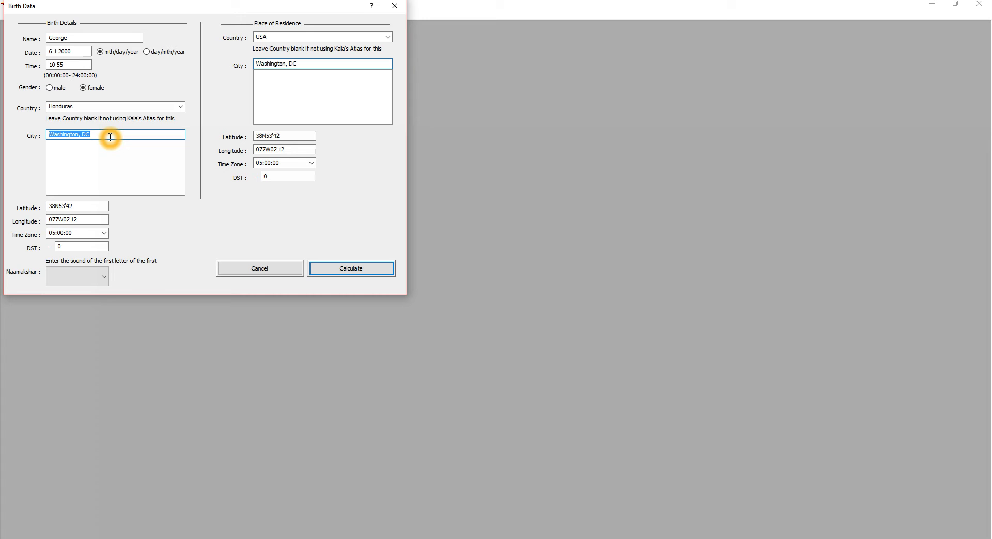
- Set the birth country to USA and choose Chicago, IL, Cook as the birth city
{"action": "left_click", "coordinate": [86, 107]}
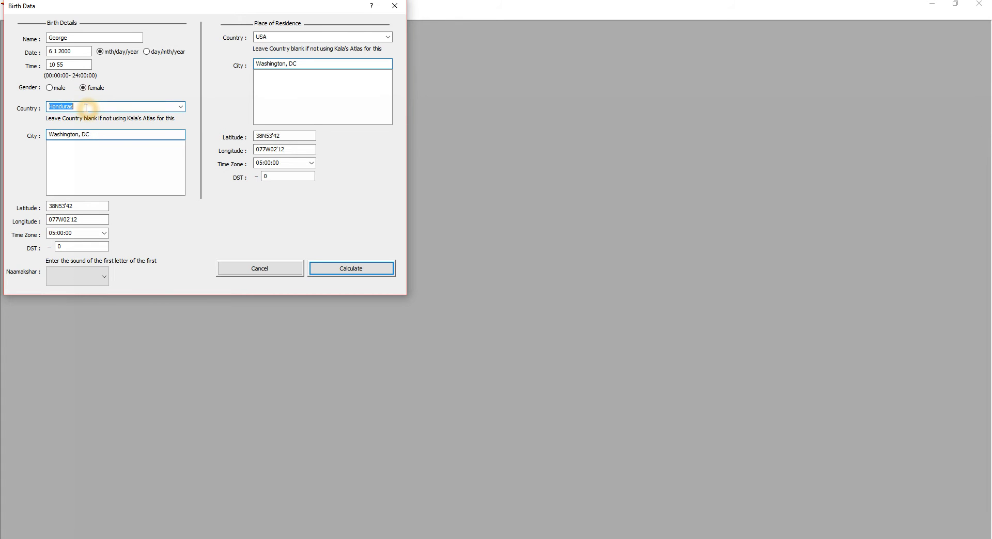
{"action": "type", "text": "usa"}
{"action": "key", "text": "Tab"}
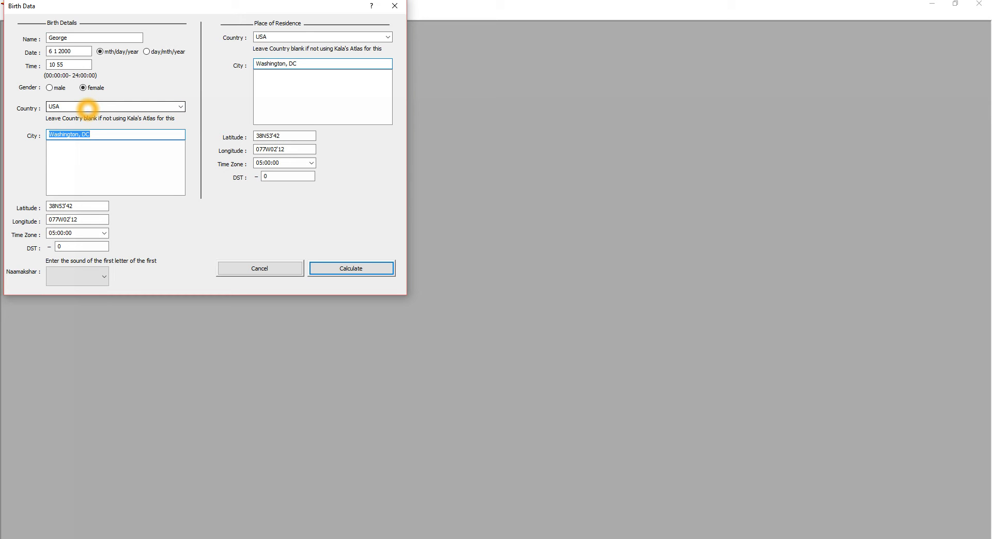
{"action": "type", "text": "chicago"}
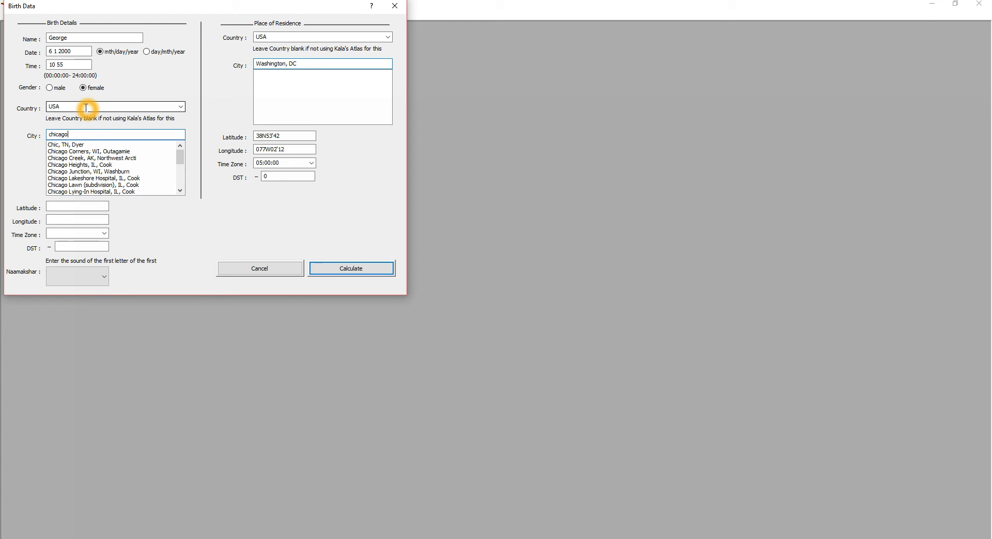
{"action": "left_click_drag", "start_coordinate": [180, 156], "coordinate": [184, 129]}
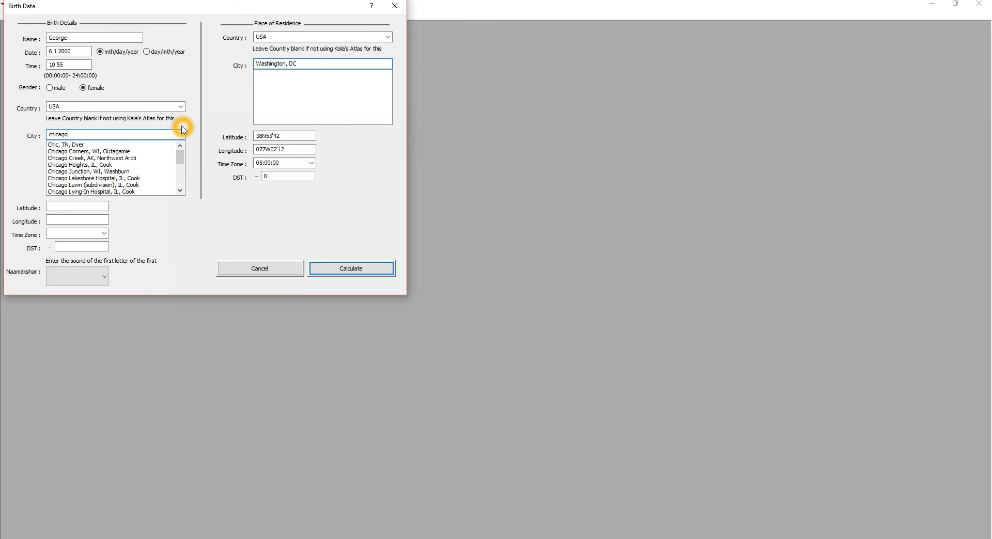
{"action": "type", "text": ", il"}
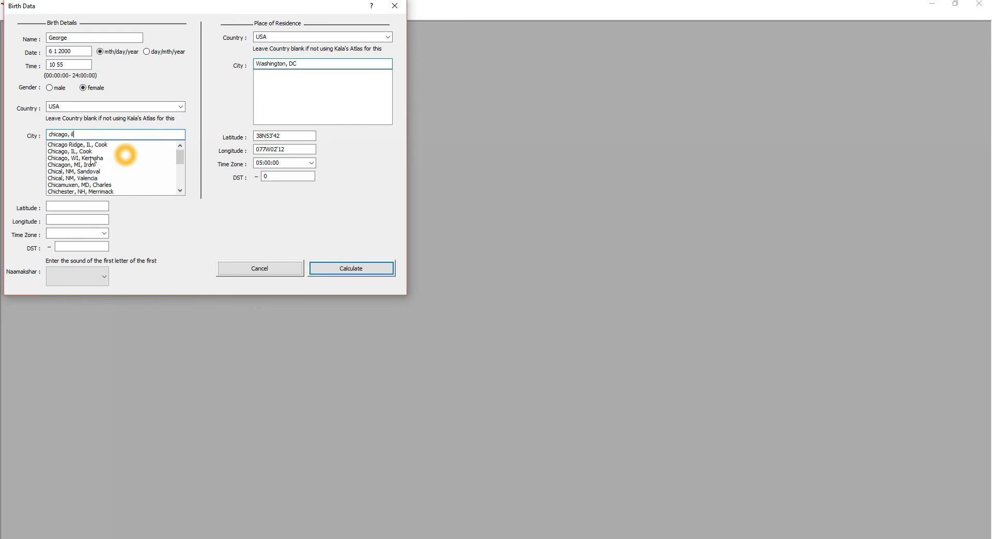
{"action": "left_click", "coordinate": [73, 151]}
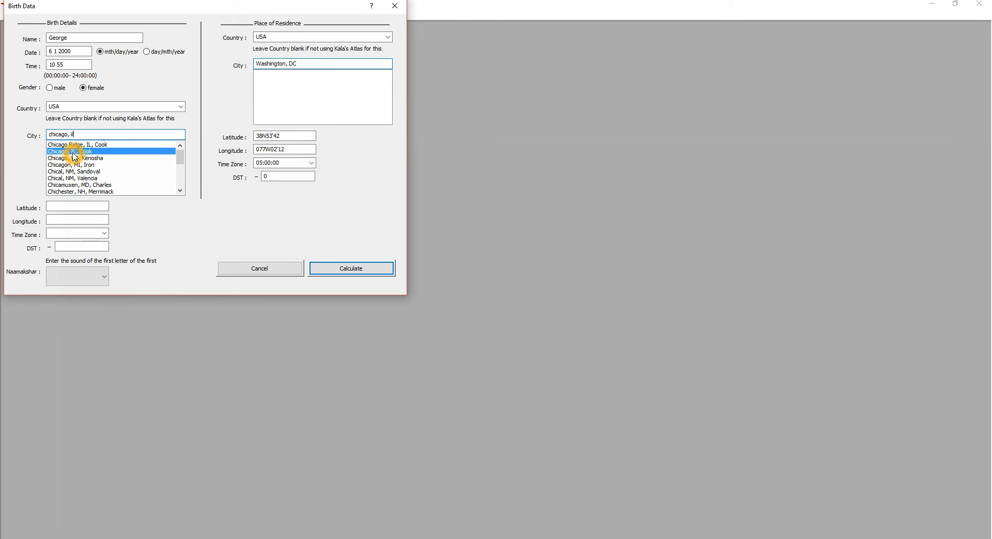
{"action": "double_click", "coordinate": [105, 152]}
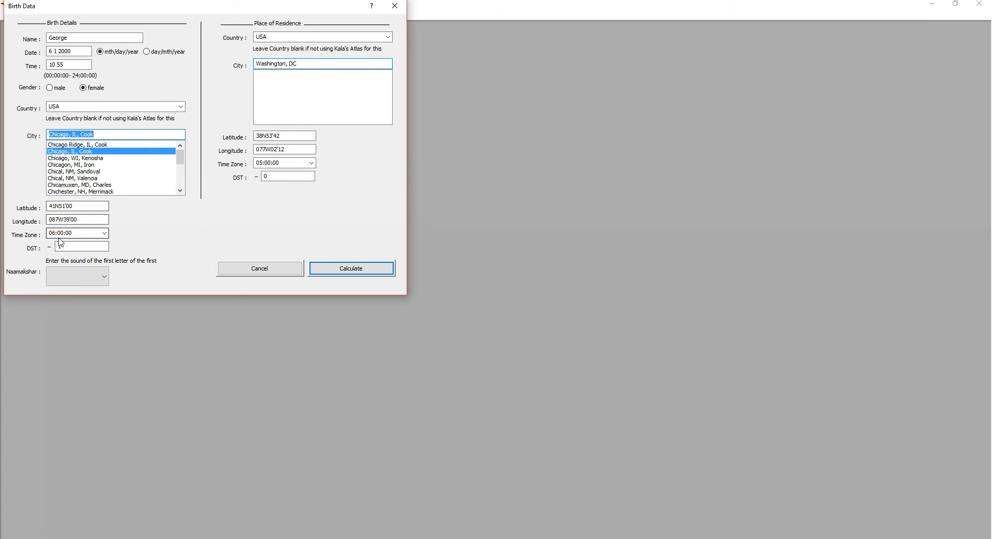
{"action": "left_click", "coordinate": [77, 244]}
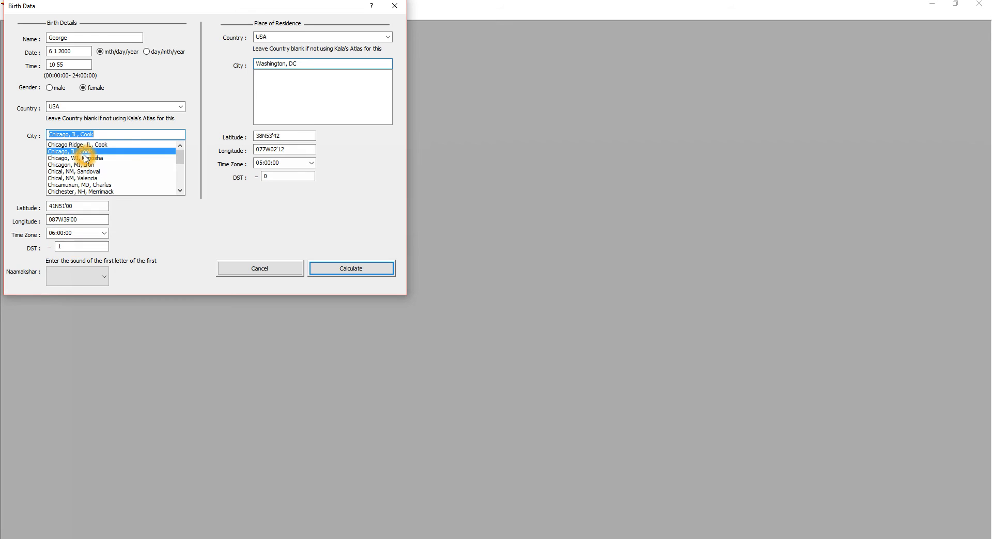
- Choose ja as the Naamakshar, the sound of the first letter of the first name
{"action": "left_click", "coordinate": [102, 277]}
{"action": "left_click", "coordinate": [104, 336]}
{"action": "left_click", "coordinate": [104, 336]}
{"action": "left_click", "coordinate": [104, 336]}
{"action": "left_click", "coordinate": [105, 336]}
{"action": "left_click", "coordinate": [104, 336]}
{"action": "left_click", "coordinate": [104, 336]}
{"action": "left_click", "coordinate": [104, 336]}
{"action": "left_click", "coordinate": [105, 336]}
{"action": "left_click", "coordinate": [105, 336]}
{"action": "left_click", "coordinate": [105, 336]}
{"action": "left_click", "coordinate": [104, 335]}
{"action": "left_click", "coordinate": [104, 335]}
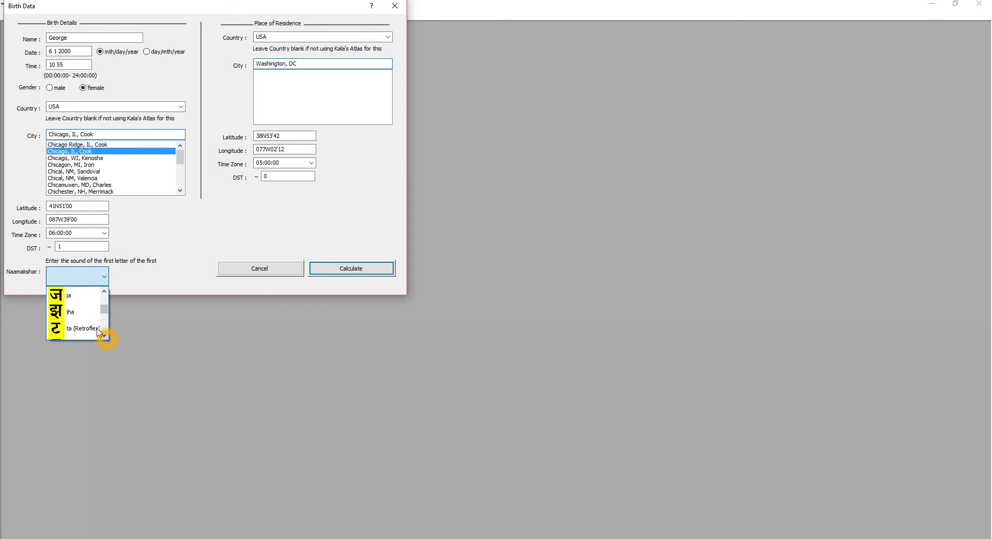
{"action": "left_click", "coordinate": [71, 301]}
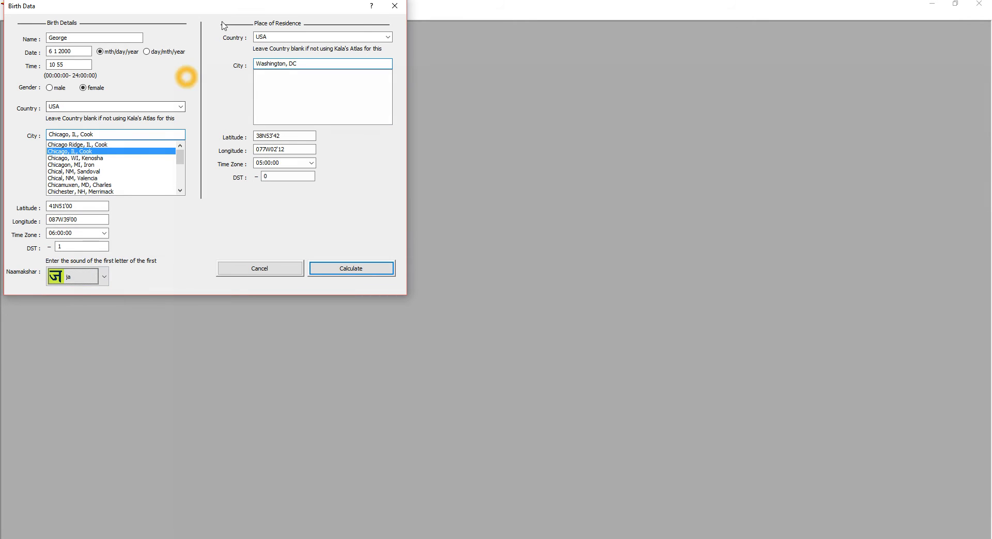
- Set the city of residence to Four Forks, AR, Lee and calculate the birth chart
{"action": "left_click", "coordinate": [274, 38]}
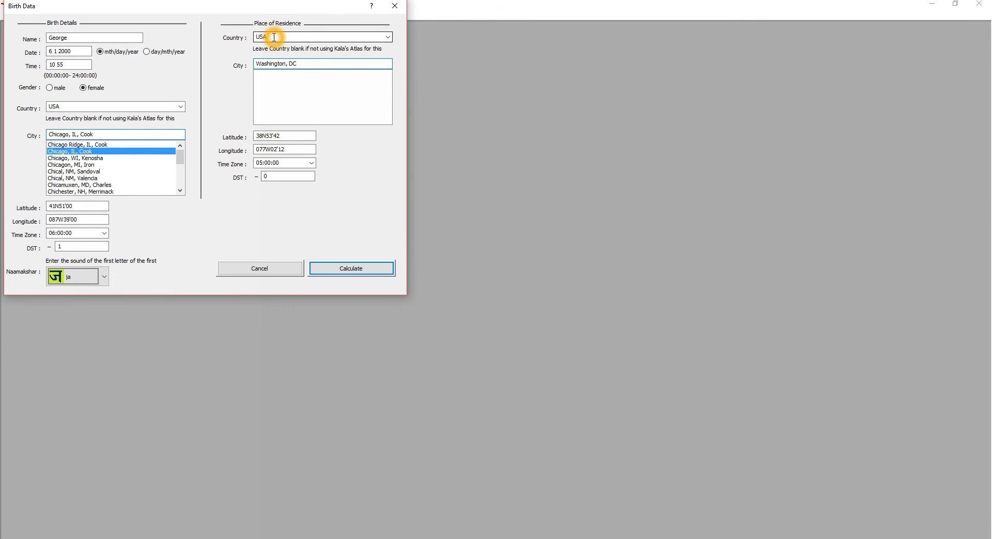
{"action": "left_click", "coordinate": [275, 35]}
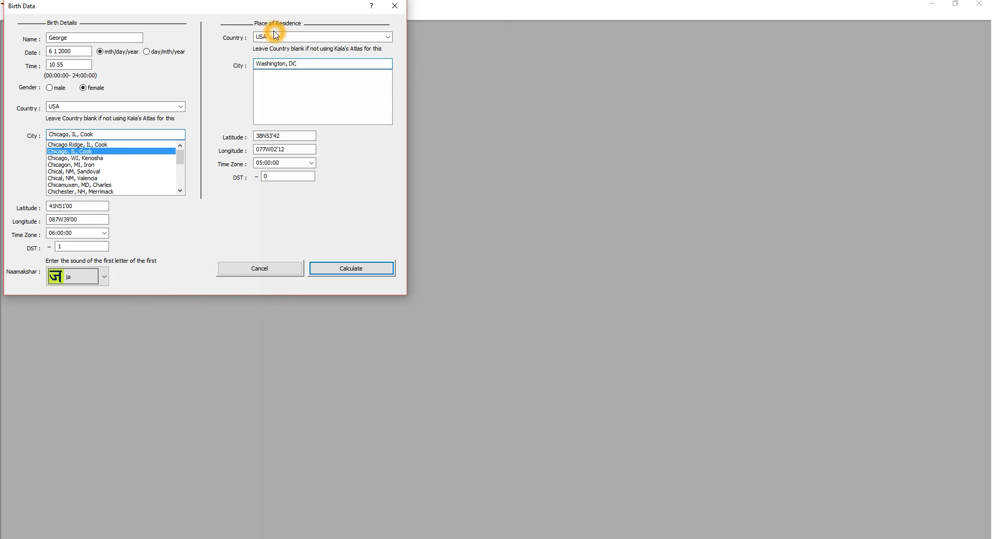
{"action": "left_click", "coordinate": [280, 35]}
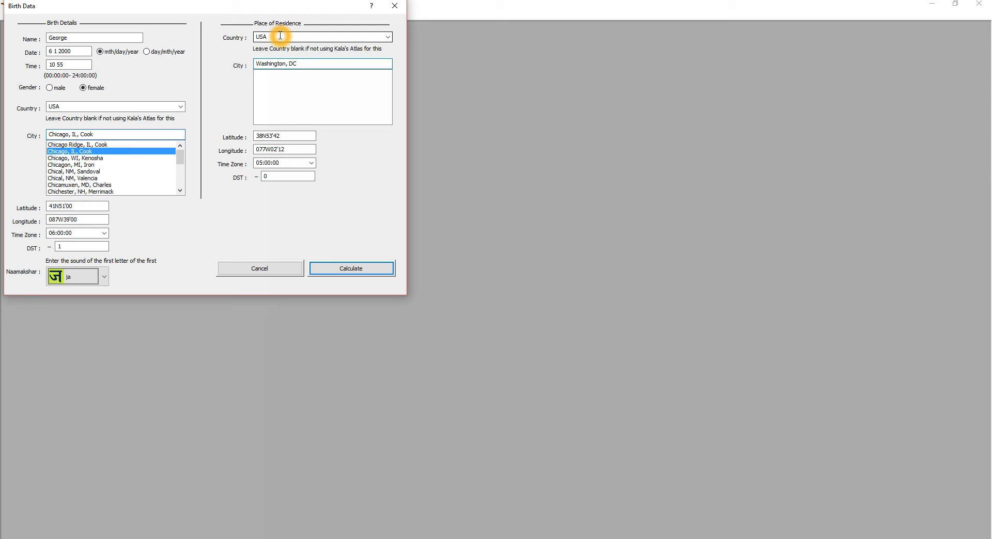
{"action": "left_click", "coordinate": [265, 66]}
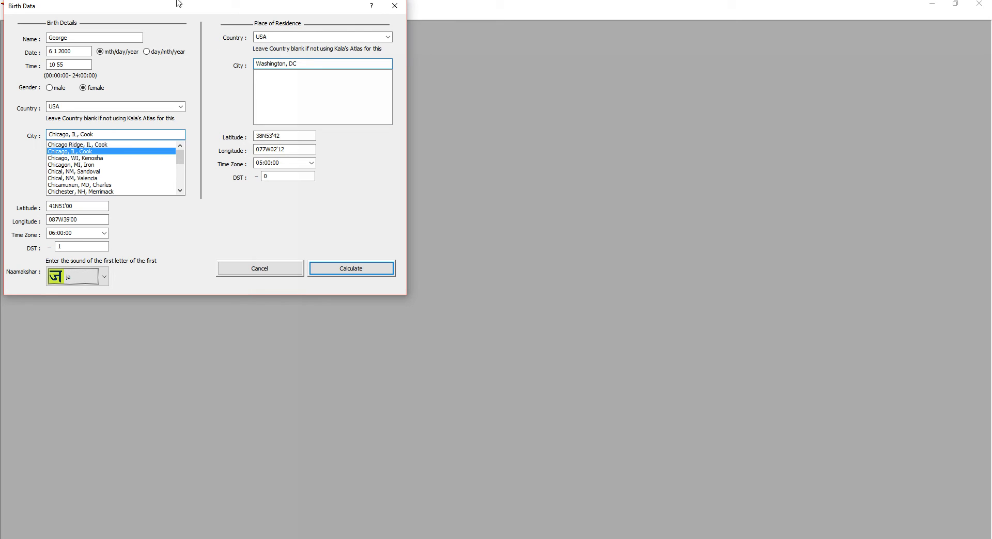
{"action": "left_click", "coordinate": [305, 63]}
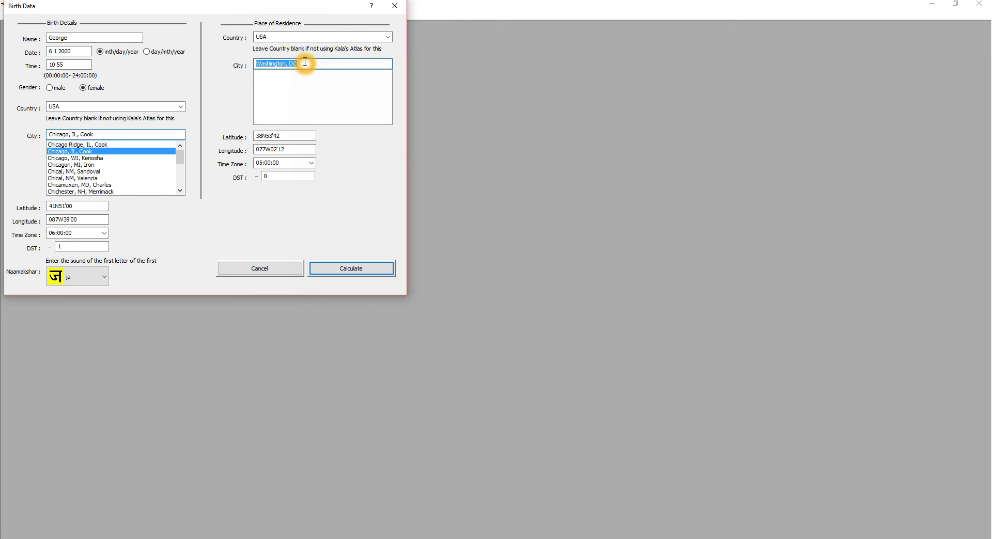
{"action": "type", "text": "four "}
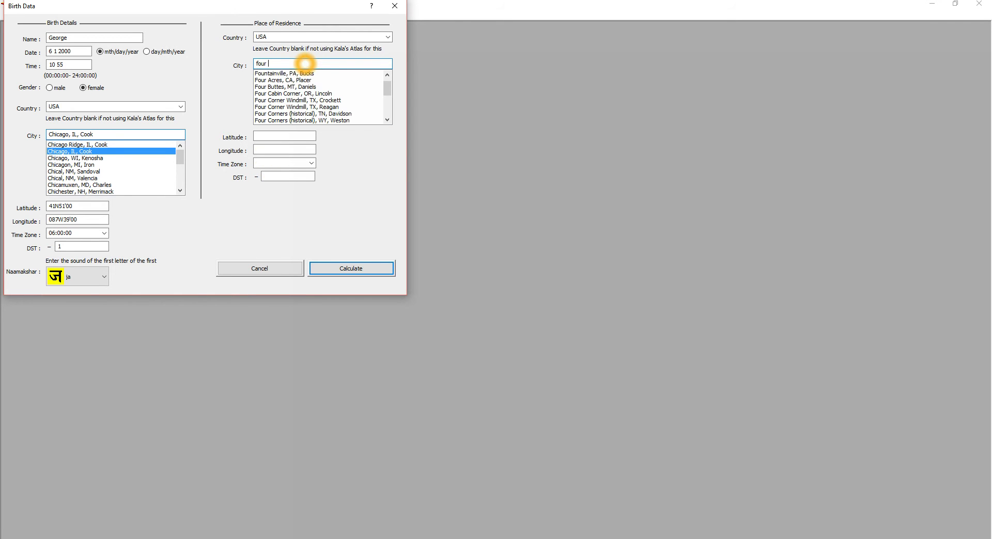
{"action": "type", "text": "cour"}
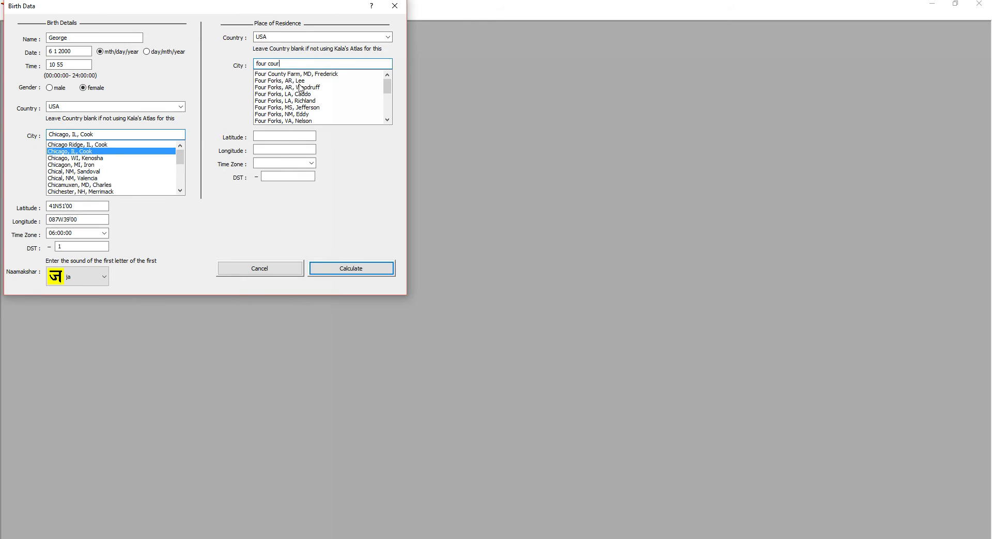
{"action": "left_click", "coordinate": [296, 82]}
{"action": "left_click", "coordinate": [296, 82]}
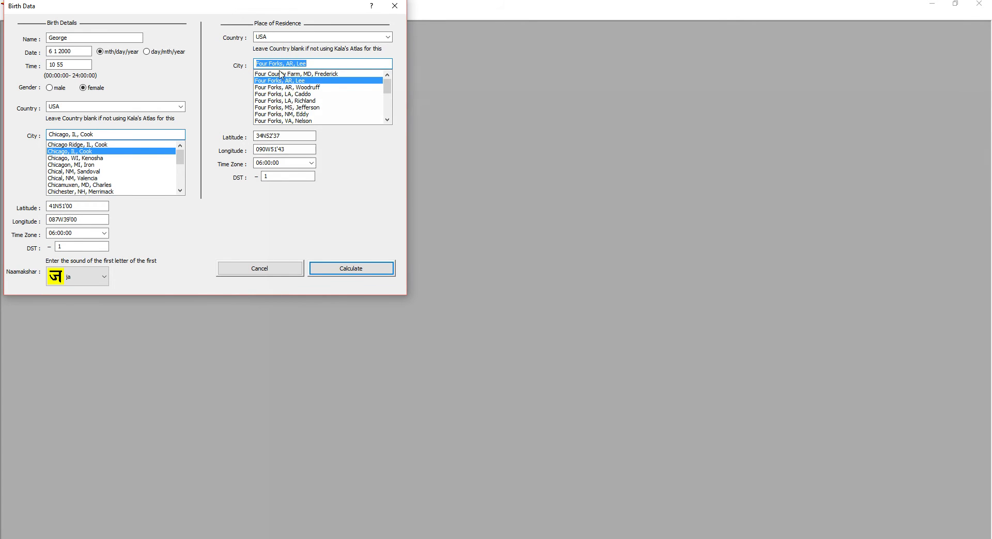
{"action": "left_click", "coordinate": [341, 277]}
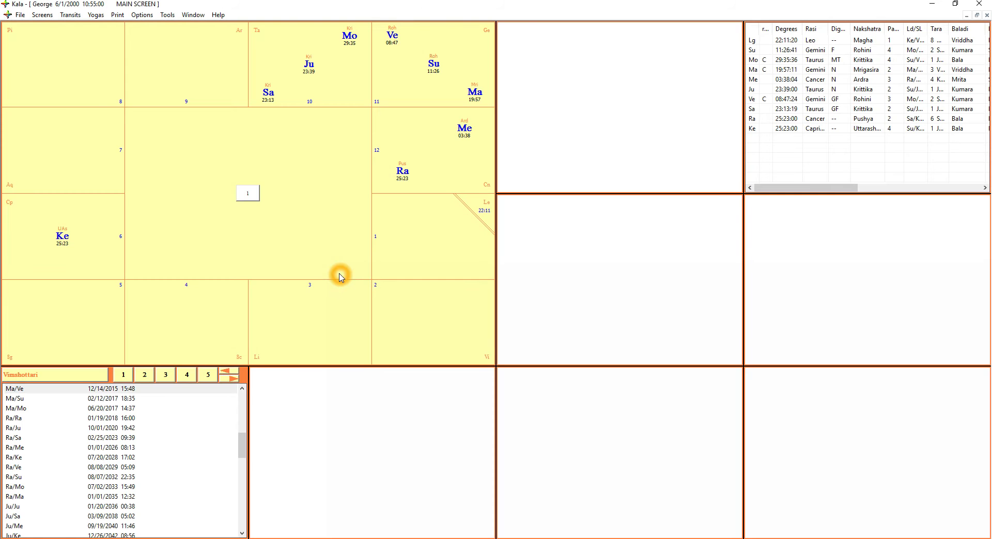
{"action": "left_click", "coordinate": [391, 76]}
{"action": "left_click", "coordinate": [52, 79]}
{"action": "left_click", "coordinate": [42, 49]}
- Start a new birth chart and enter the person's name, date of birth and birth time 13
{"action": "left_click", "coordinate": [19, 15]}
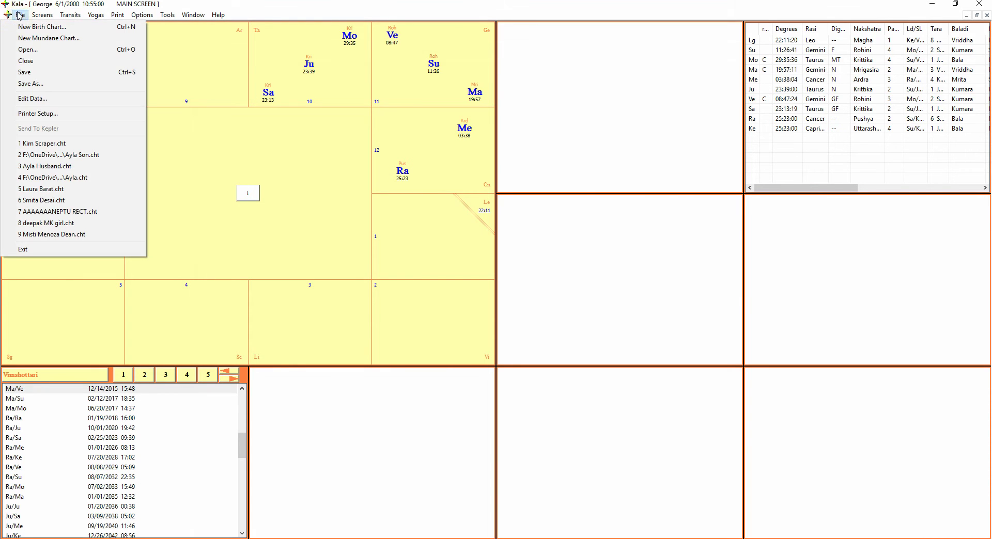
{"action": "left_click", "coordinate": [23, 26]}
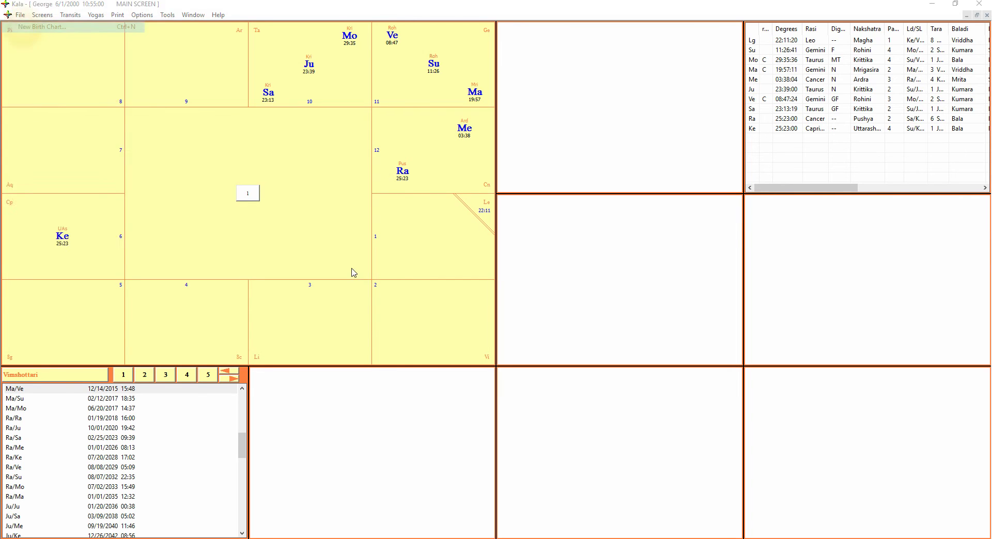
{"action": "left_click", "coordinate": [139, 173]}
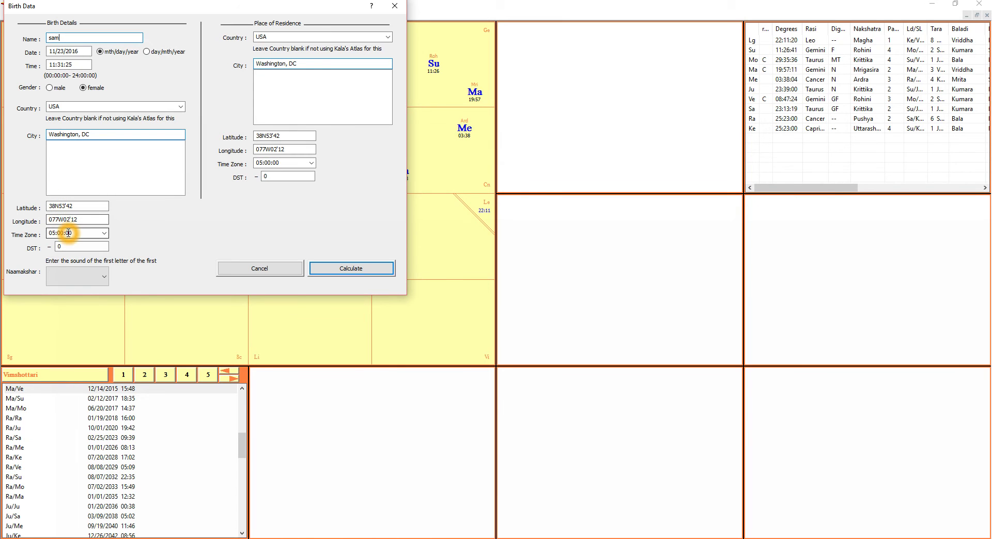
{"action": "left_click", "coordinate": [80, 50]}
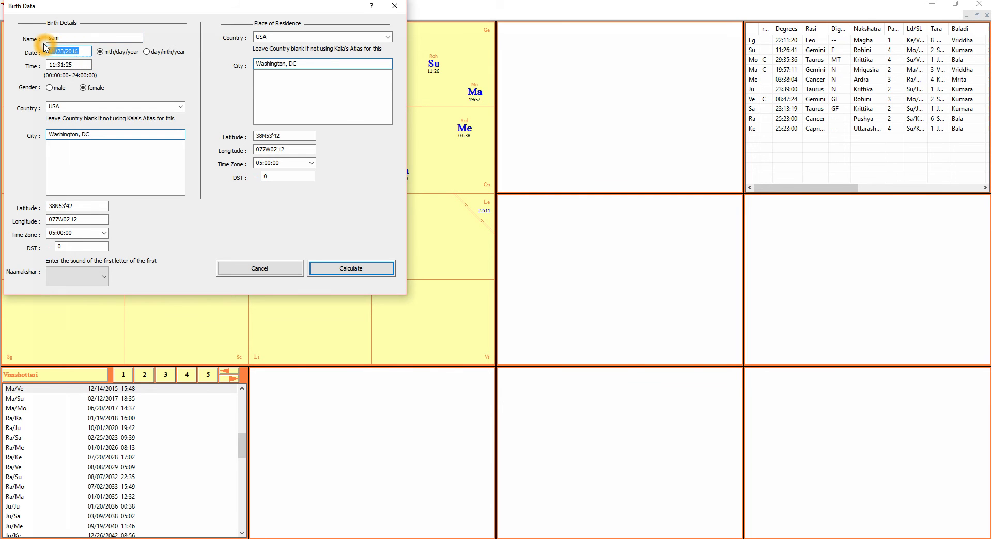
{"action": "type", "text": "6 1 2015"}
{"action": "key", "text": "Tab"}
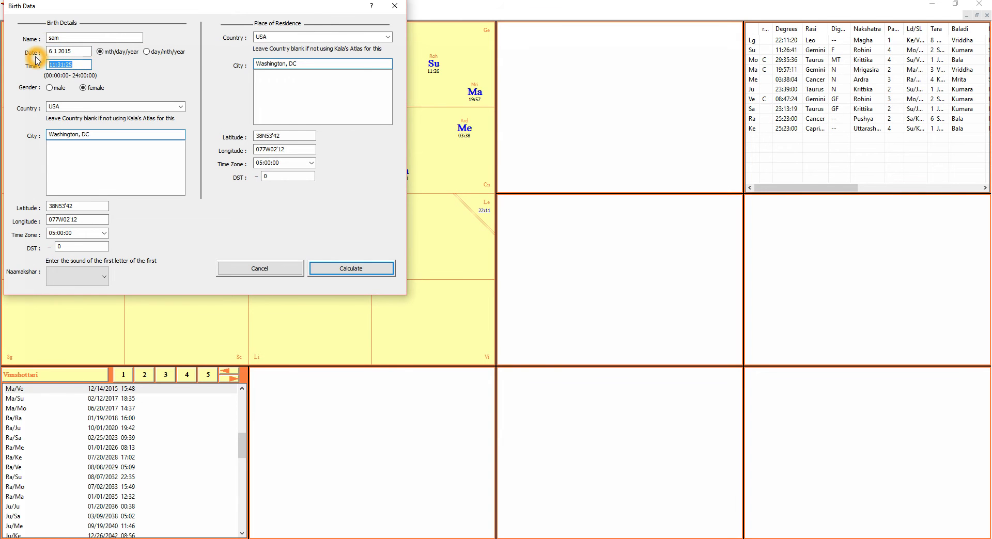
{"action": "type", "text": "12"}
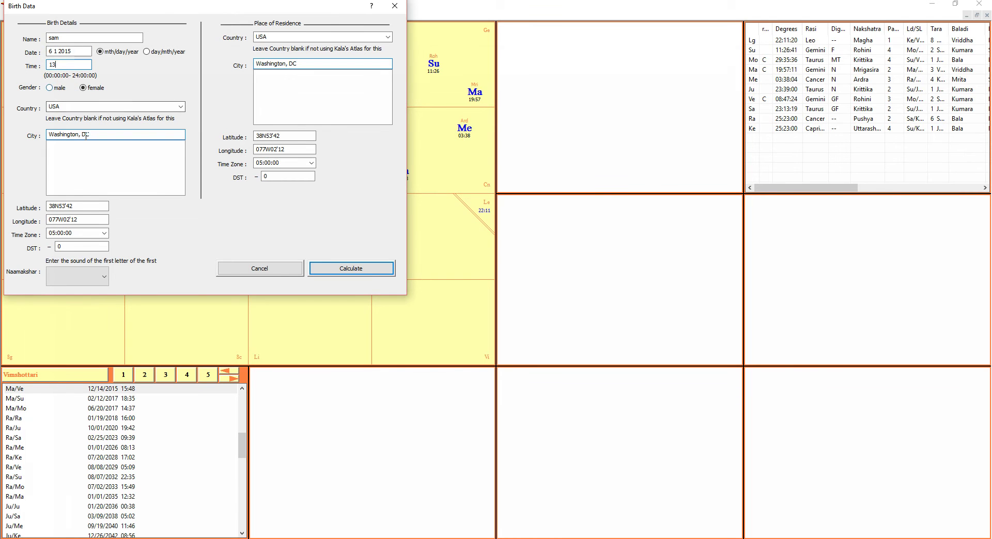
- Try to calculate the chart and decline to keep the current TimeZone and DST
{"action": "left_click", "coordinate": [361, 271]}
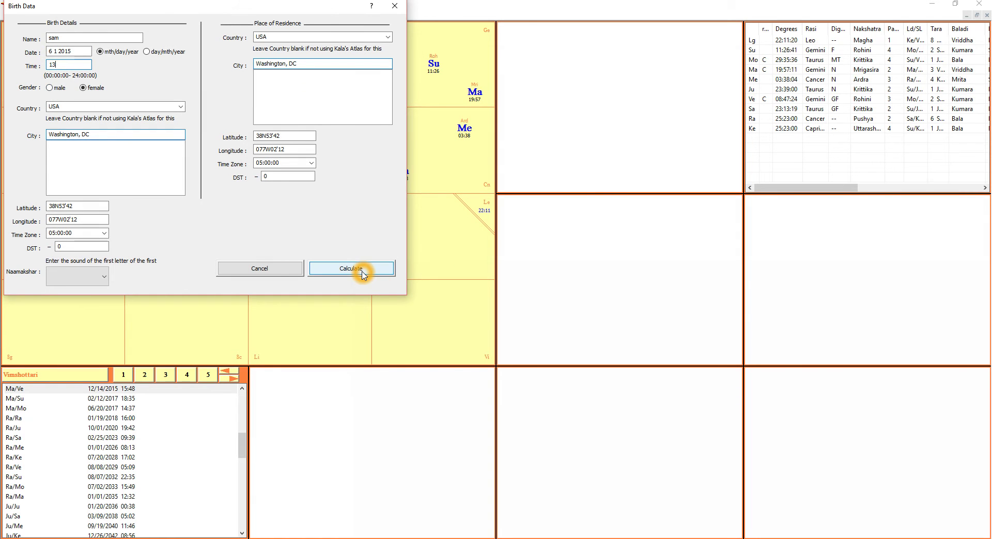
{"action": "left_click", "coordinate": [357, 269]}
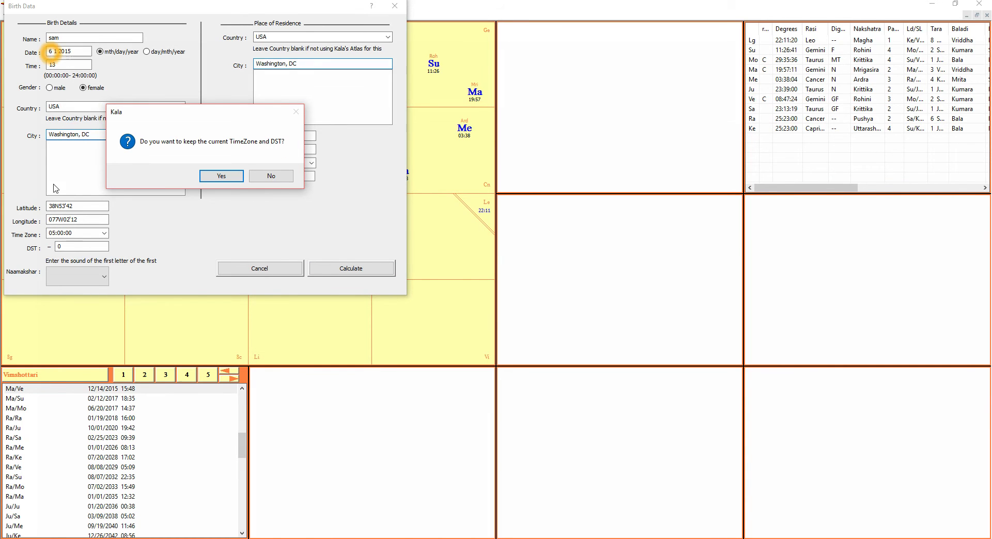
{"action": "left_click", "coordinate": [266, 178]}
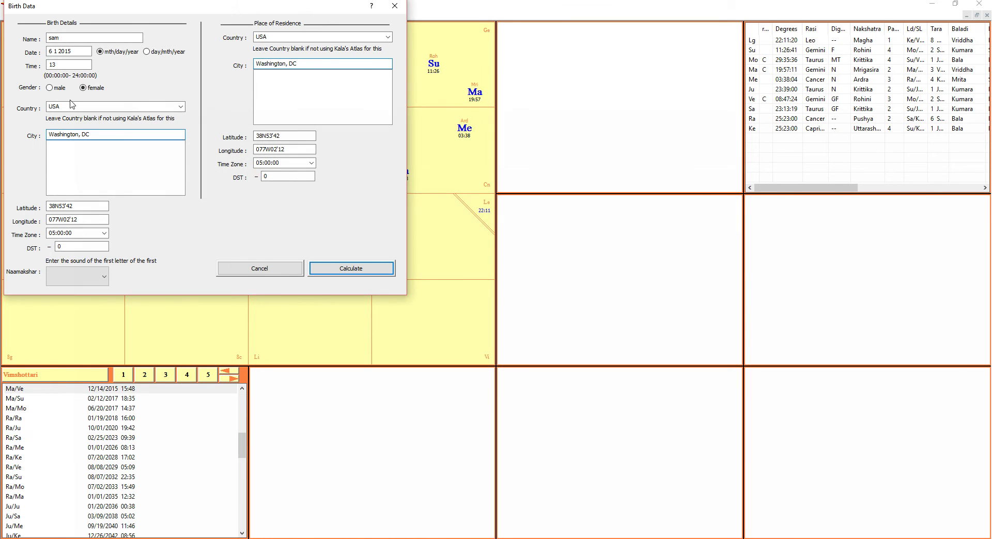
{"action": "left_click", "coordinate": [55, 49]}
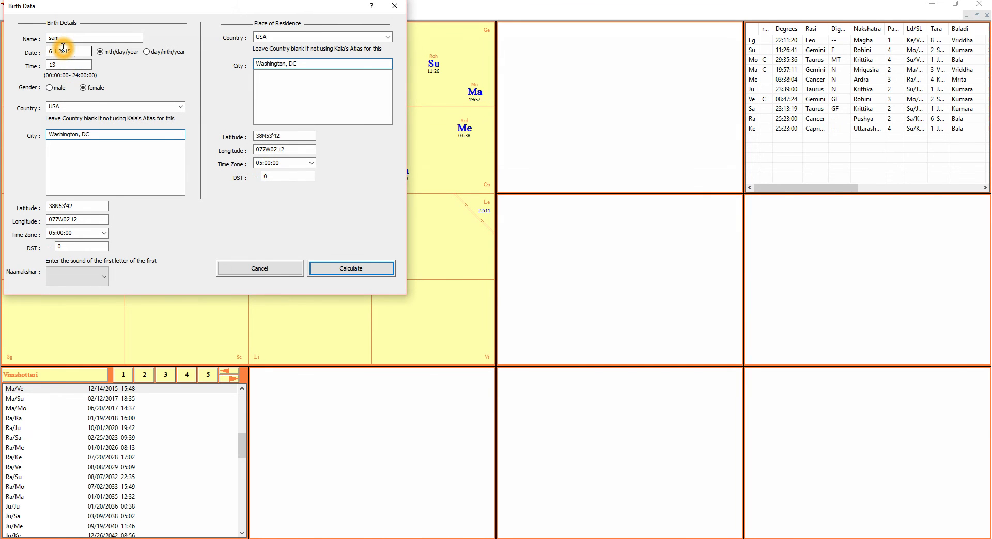
- Look up Washington as the birth city and choose Washington, DC, District, with DST set to 1
{"action": "left_click", "coordinate": [101, 135]}
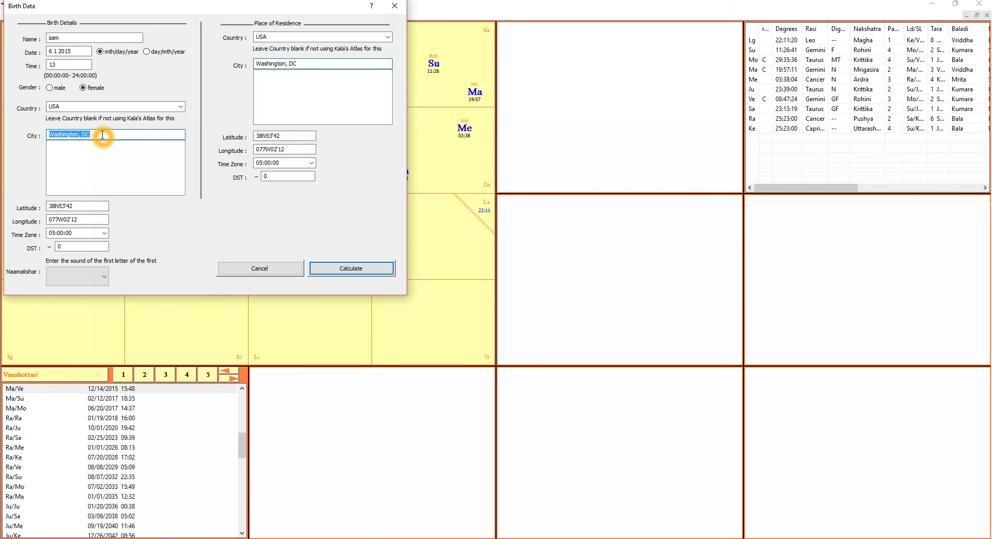
{"action": "type", "text": "wa"}
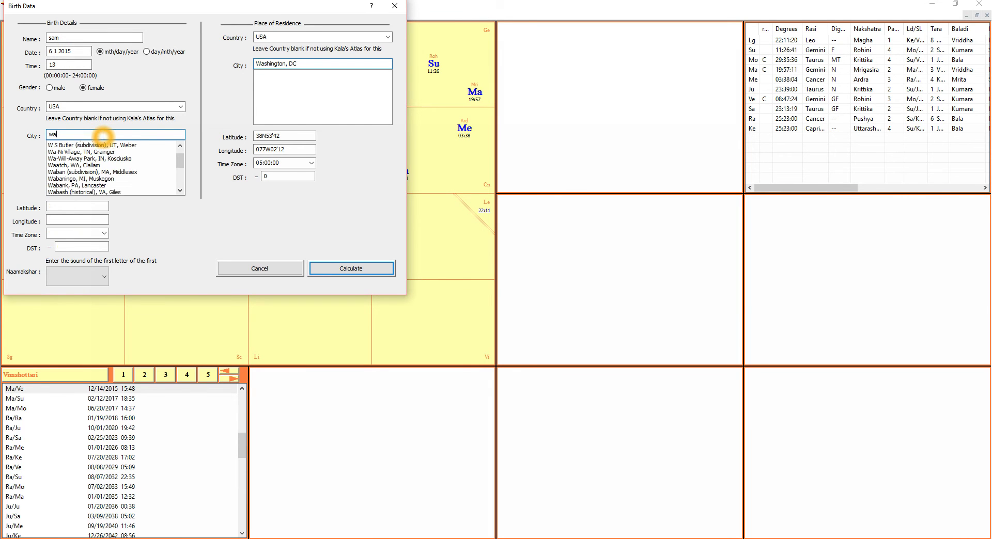
{"action": "type", "text": "shington, cd"}
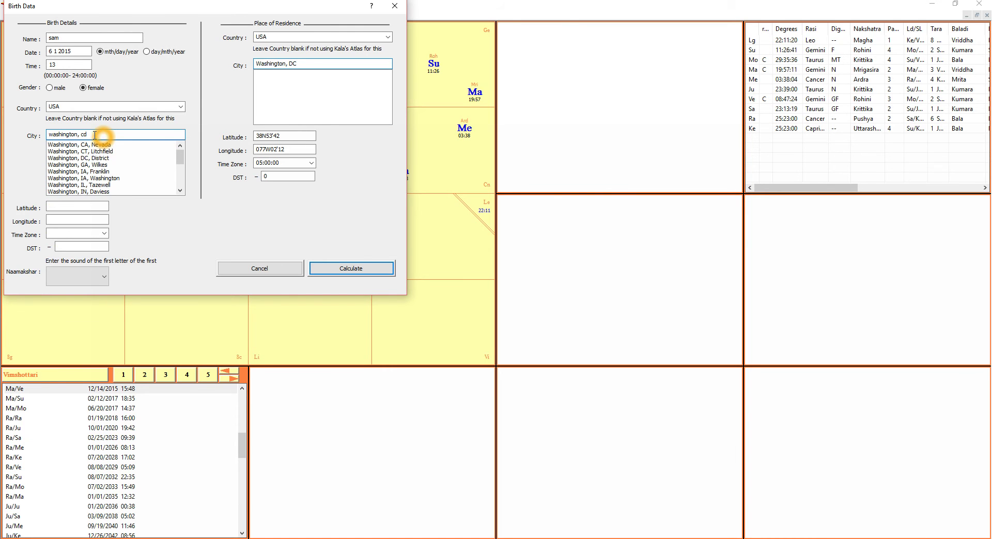
{"action": "left_click", "coordinate": [101, 159]}
{"action": "left_click", "coordinate": [67, 247]}
{"action": "type", "text": "1"}
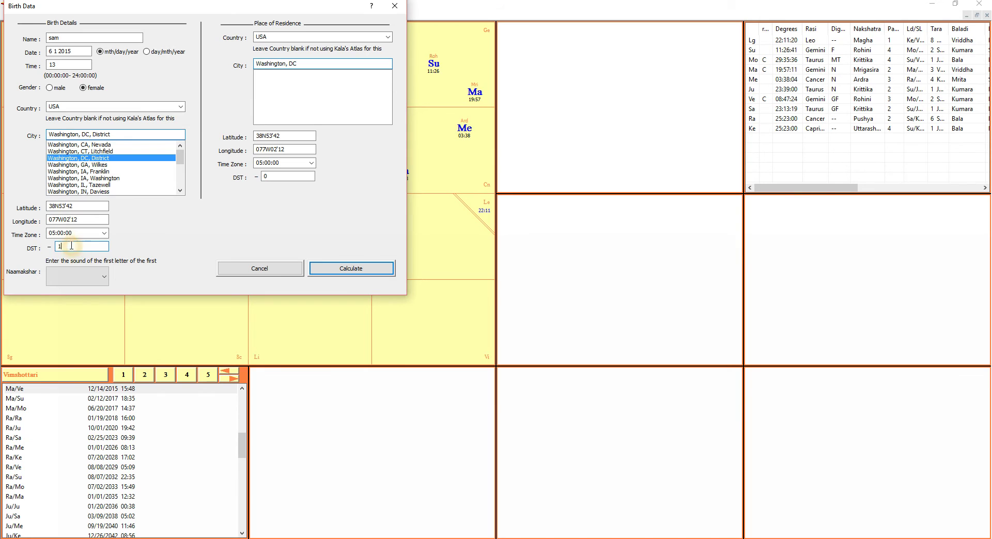
{"action": "left_click", "coordinate": [73, 246]}
{"action": "left_click", "coordinate": [73, 50]}
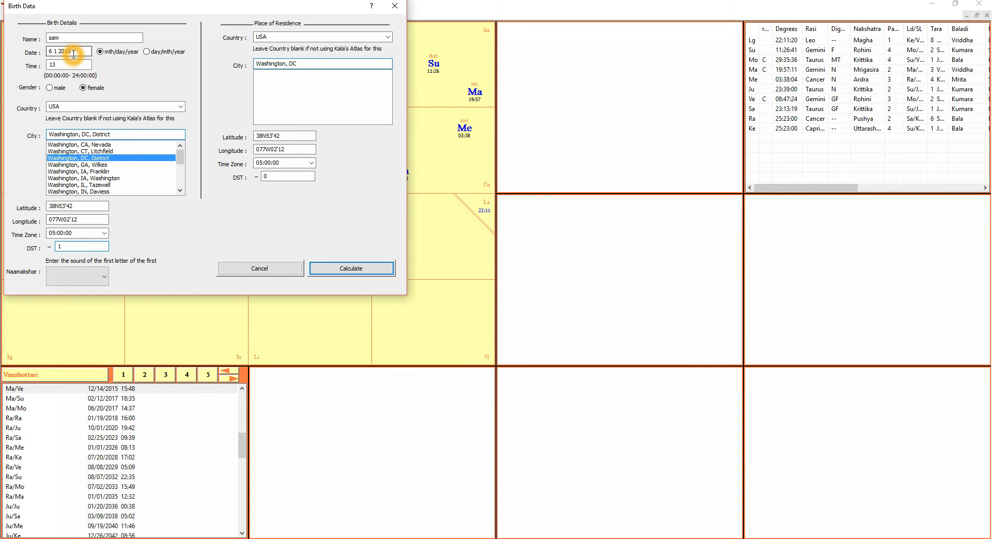
{"action": "left_click", "coordinate": [77, 48]}
{"action": "left_click_drag", "start_coordinate": [76, 48], "coordinate": [37, 48]}
{"action": "left_click", "coordinate": [68, 48]}
{"action": "left_click", "coordinate": [80, 51]}
{"action": "left_click_drag", "start_coordinate": [81, 50], "coordinate": [46, 53]}
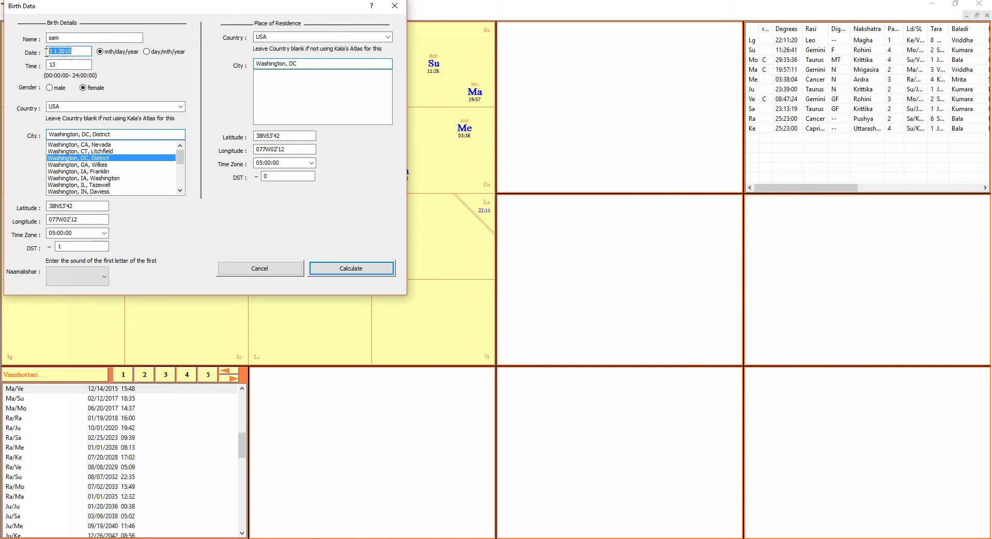
- Keep Washington, DC, District as the birth city and calculate the birth chart
{"action": "left_click", "coordinate": [76, 157]}
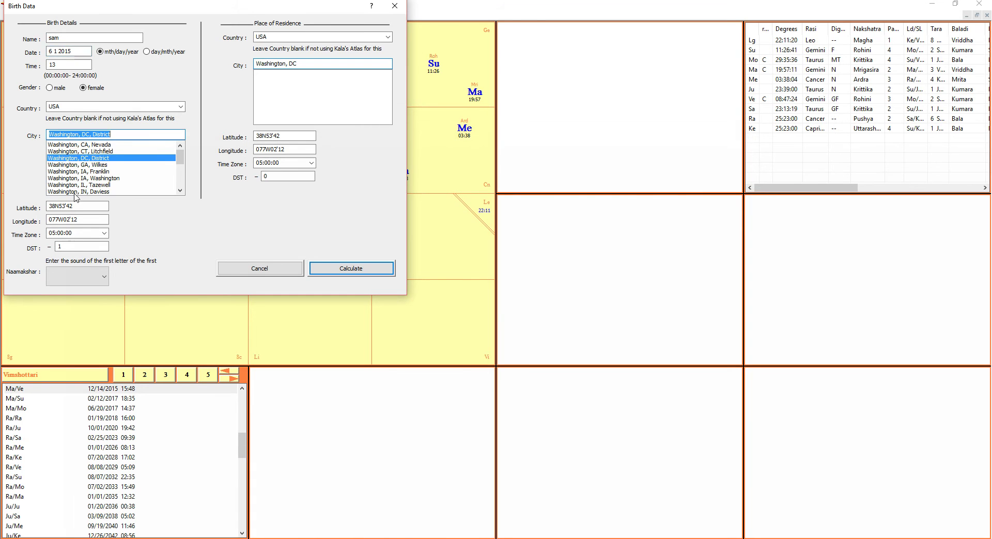
{"action": "left_click", "coordinate": [353, 270]}
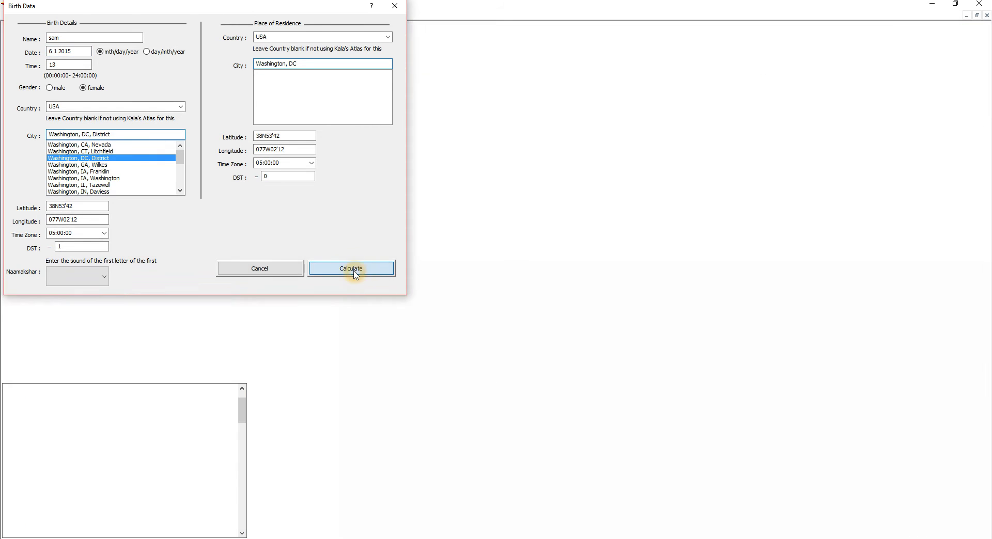
{"action": "left_click", "coordinate": [324, 104]}
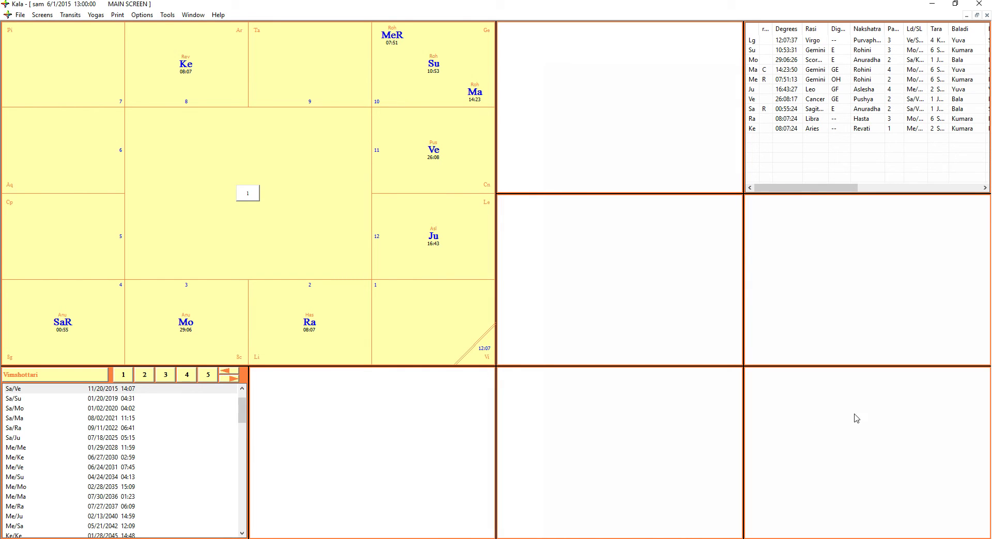
- Display the Shad Bala Graph in the empty pane between the main chart and the planet table
{"action": "left_click", "coordinate": [609, 102]}
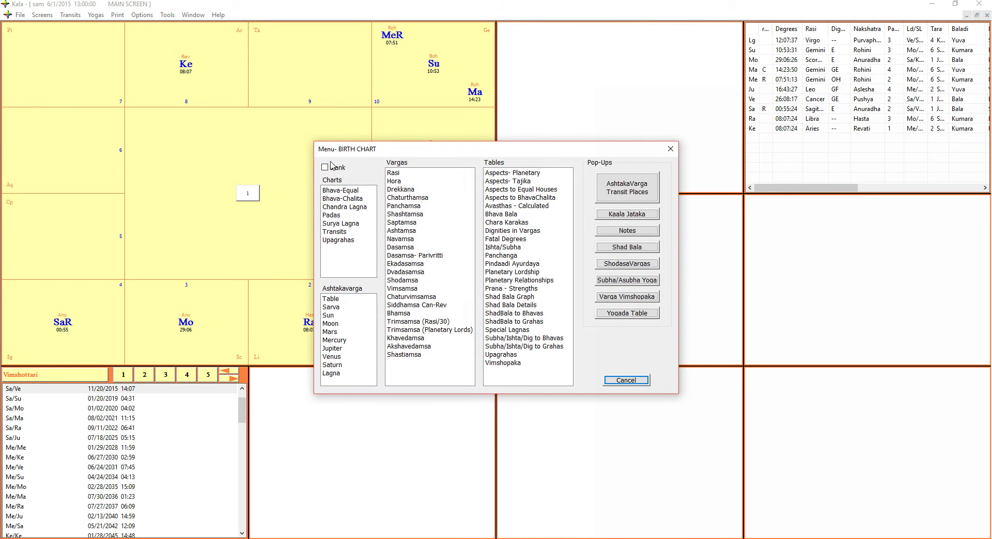
{"action": "left_click", "coordinate": [518, 208]}
{"action": "left_click", "coordinate": [517, 315]}
{"action": "left_click", "coordinate": [518, 330]}
{"action": "left_click", "coordinate": [520, 297]}
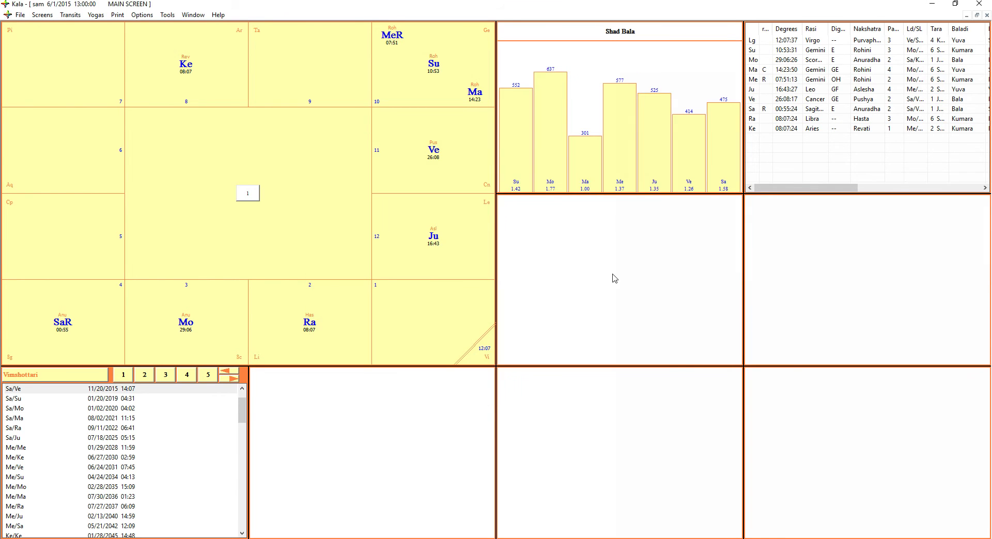
- Show the Navamsa chart in the pane below the Shad Bala graph and the Bhava-Chalita chart beside the Vimshottari list
{"action": "left_click", "coordinate": [613, 277]}
{"action": "double_click", "coordinate": [391, 239]}
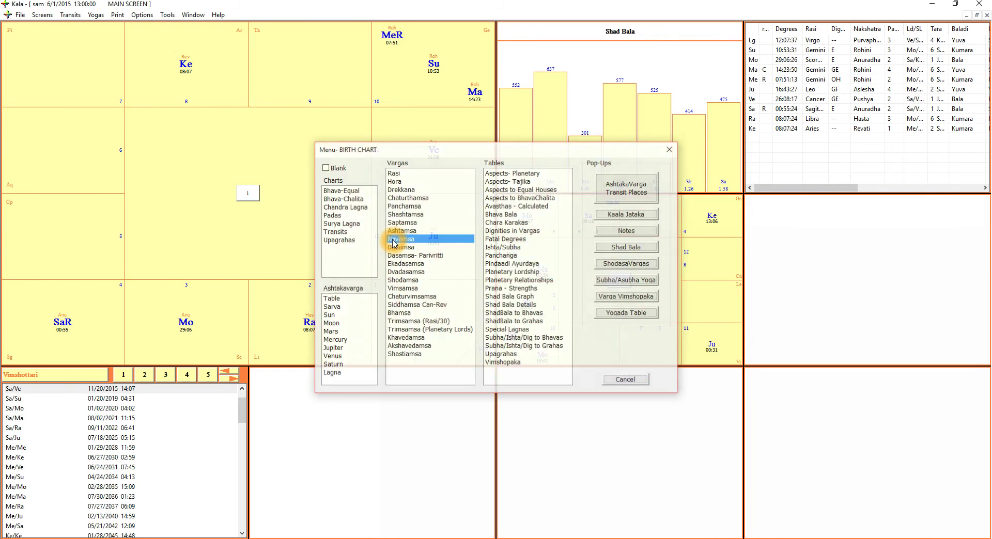
{"action": "left_click", "coordinate": [387, 447]}
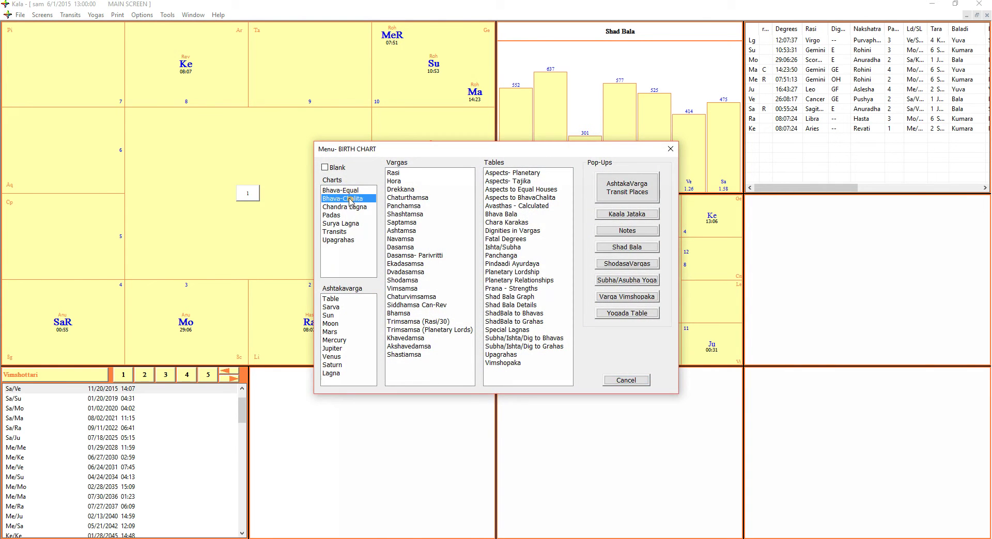
{"action": "double_click", "coordinate": [350, 199]}
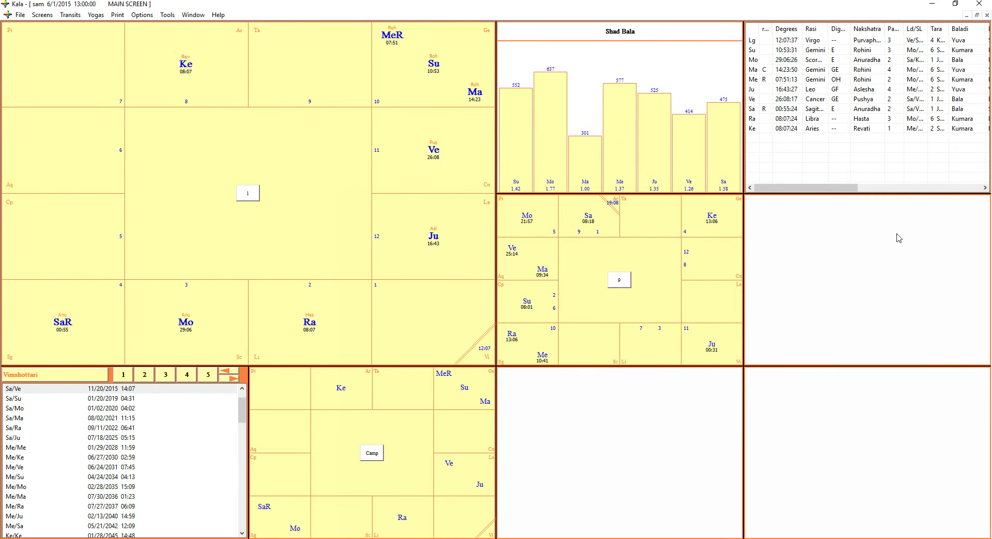
- Replace the Shad Bala graph with the Aspects- Planetary table
{"action": "left_click", "coordinate": [925, 285]}
{"action": "left_click", "coordinate": [815, 338]}
{"action": "left_click", "coordinate": [644, 434]}
{"action": "left_click", "coordinate": [599, 133]}
{"action": "left_click", "coordinate": [518, 172]}
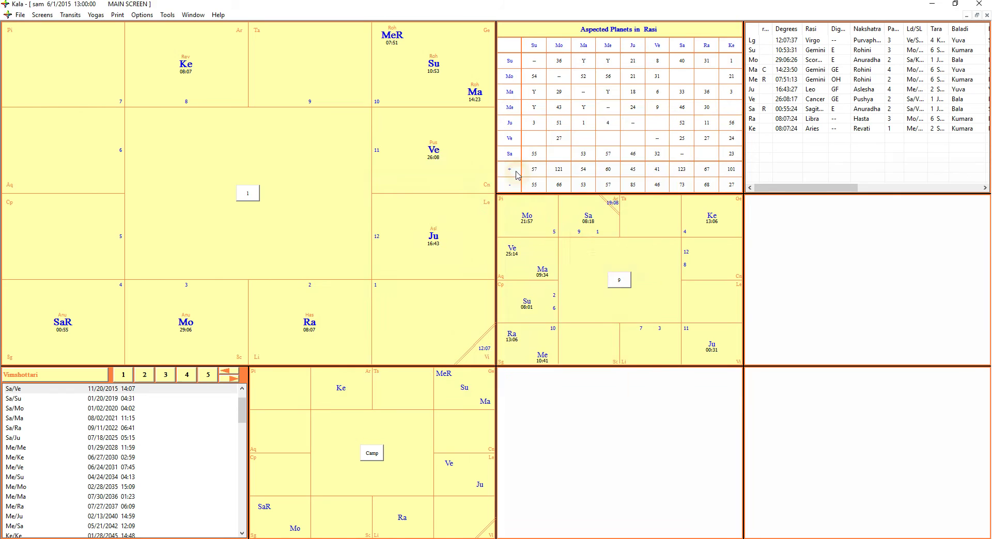
- Replace the Navamsa chart below the aspects table with the Ashtamsa chart
{"action": "left_click", "coordinate": [410, 236]}
{"action": "left_click", "coordinate": [410, 238]}
{"action": "left_click", "coordinate": [410, 236]}
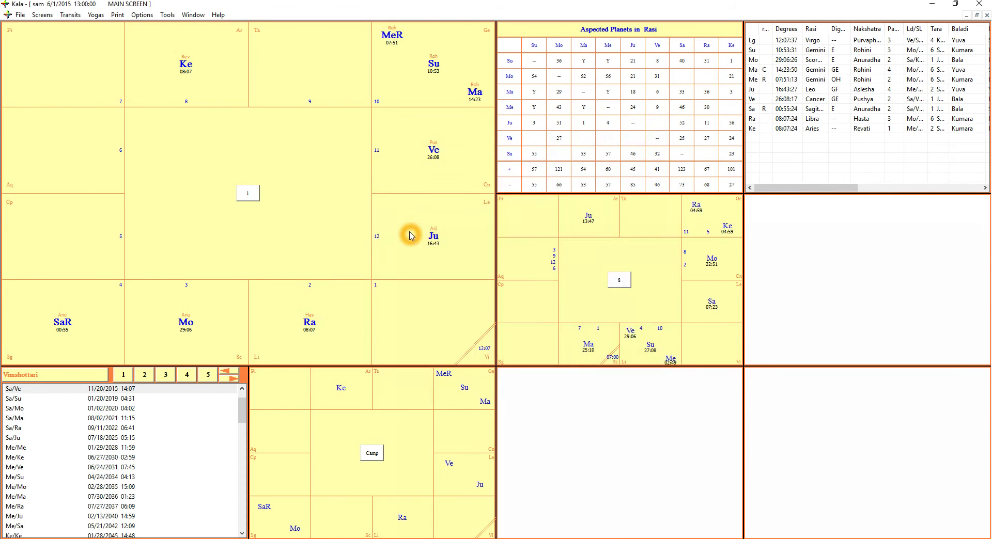
- Open the Ashtamsa chart in a pop-up window over the main chart and close it
{"action": "left_click", "coordinate": [752, 314]}
{"action": "left_click", "coordinate": [800, 308]}
{"action": "right_click", "coordinate": [255, 100]}
{"action": "double_click", "coordinate": [434, 230]}
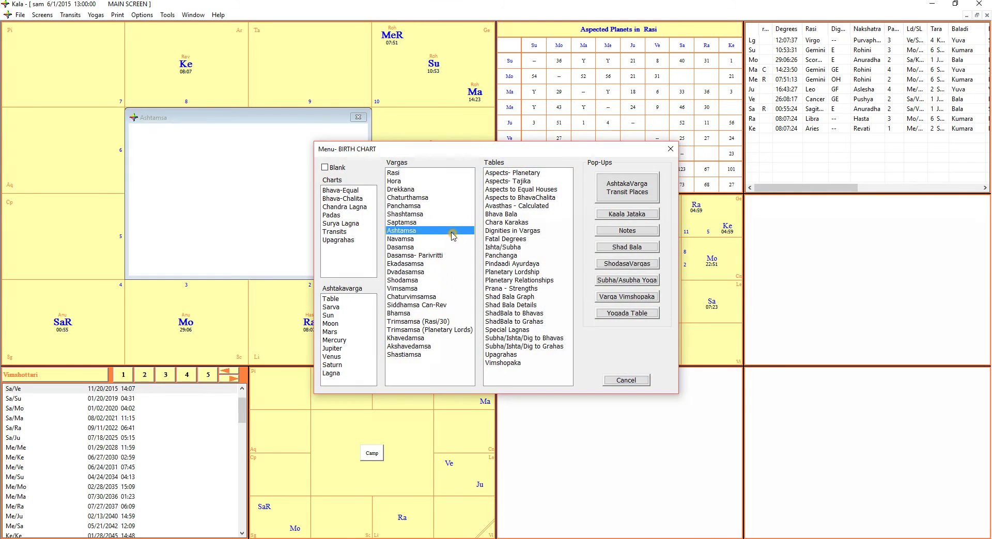
{"action": "left_click", "coordinate": [358, 116]}
- Open the Dasamsa- Parivritti chart in a pop-up window, move it away from the main chart and close it
{"action": "right_click", "coordinate": [321, 128]}
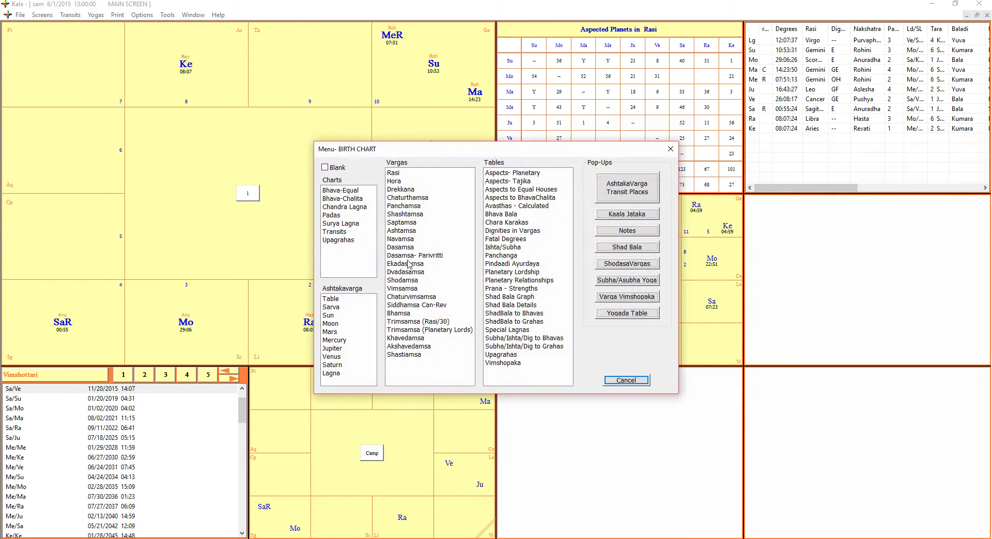
{"action": "double_click", "coordinate": [434, 256]}
{"action": "left_click_drag", "start_coordinate": [250, 124], "coordinate": [727, 356]}
{"action": "left_click", "coordinate": [842, 348]}
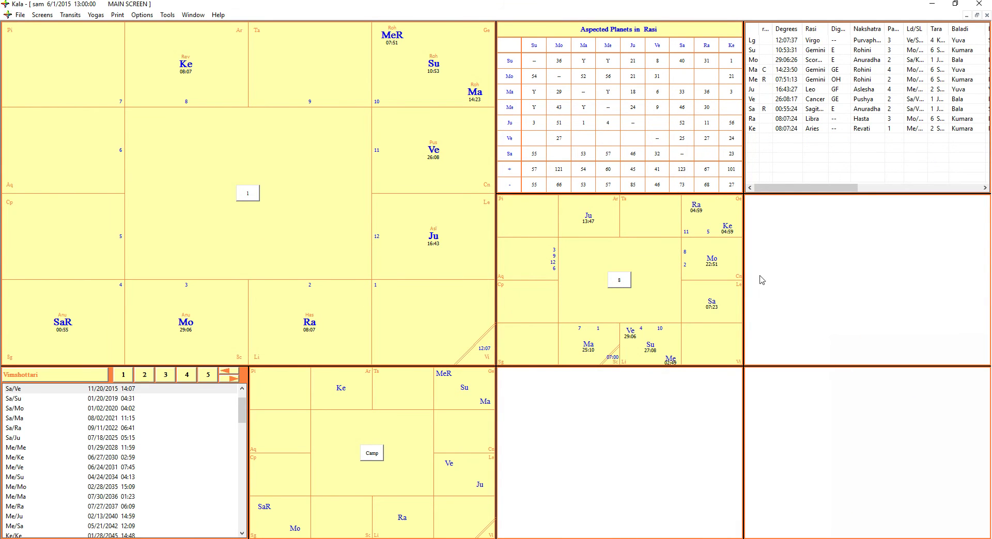
- Show the Transits chart in the empty pane beside the Ashtamsa chart, and view and close its transit details
{"action": "right_click", "coordinate": [848, 264]}
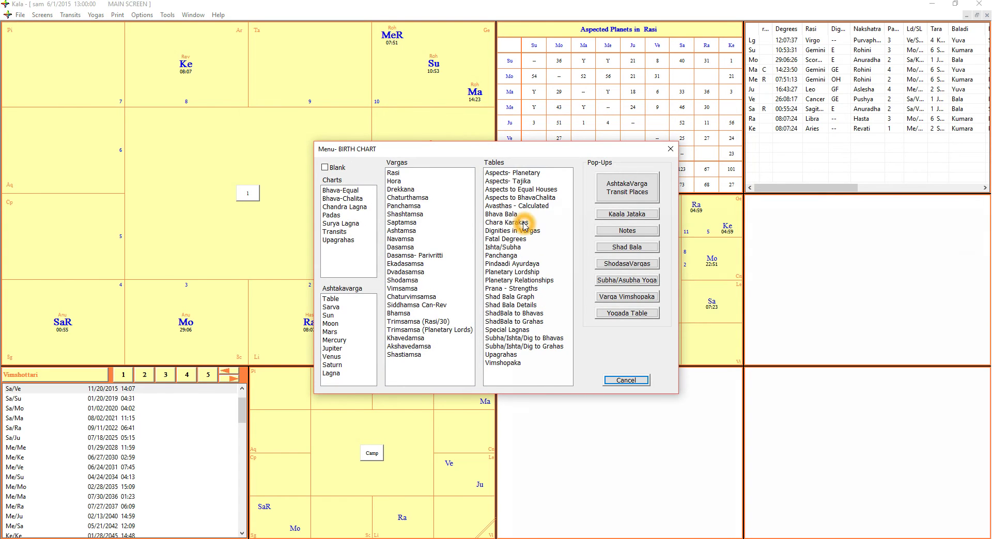
{"action": "left_click", "coordinate": [334, 231]}
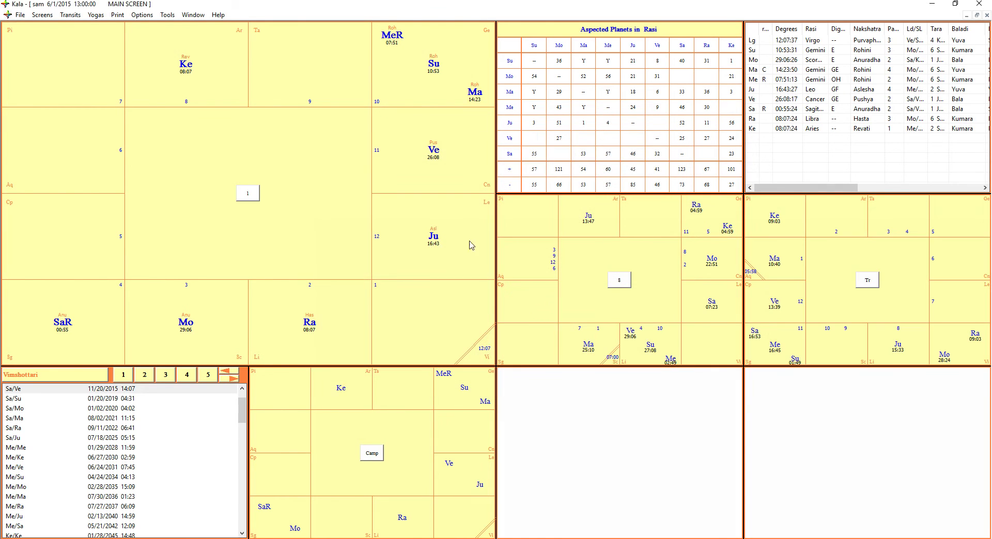
{"action": "left_click", "coordinate": [867, 282]}
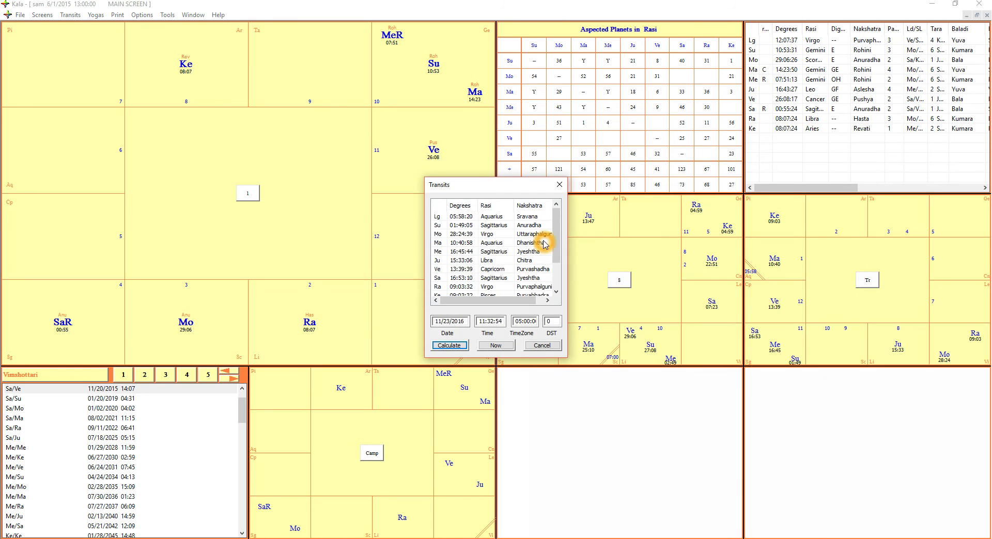
{"action": "left_click", "coordinate": [543, 348]}
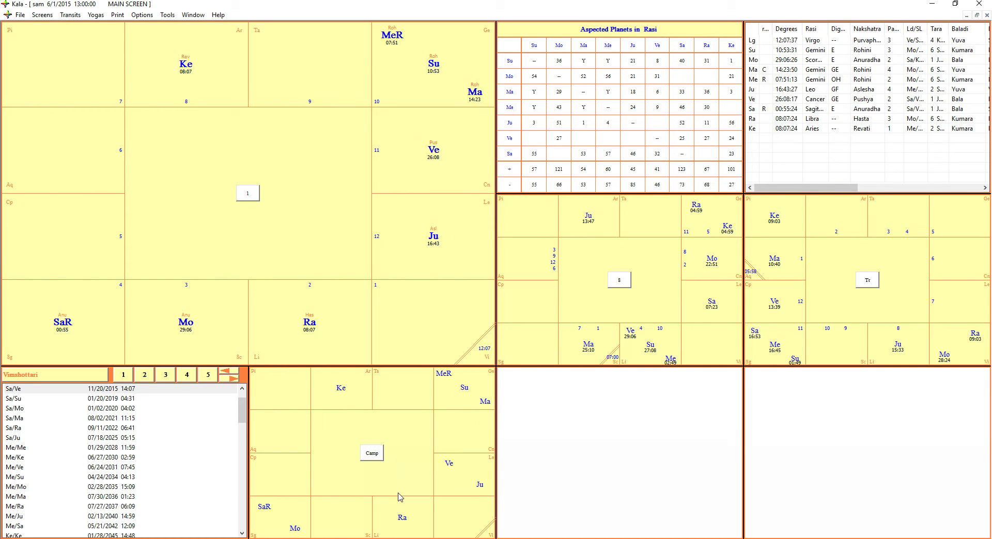
- View the Campanus House Cusps table of the Bhava-Chalita chart and close it
{"action": "left_click", "coordinate": [372, 453]}
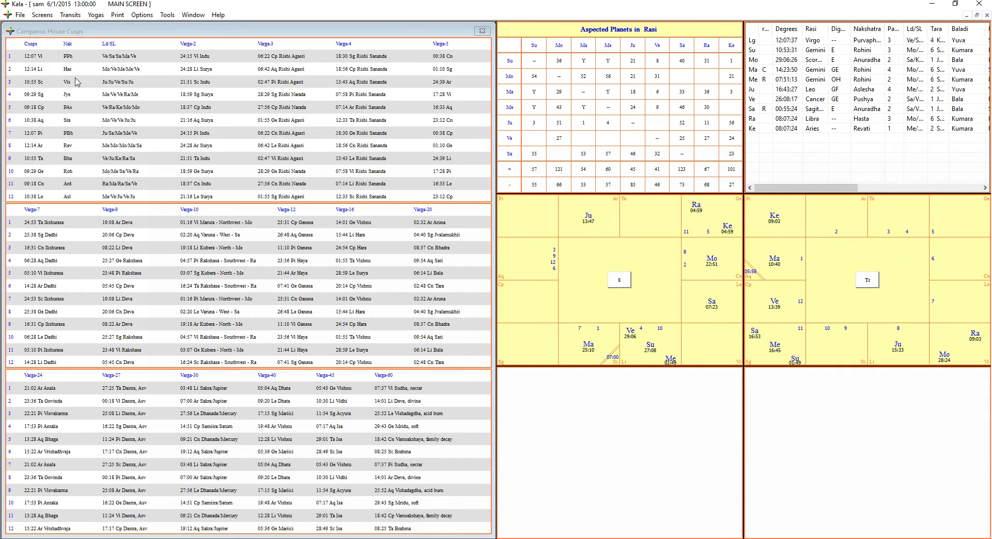
{"action": "left_click", "coordinate": [483, 32]}
- Open the Bhava-Chalita chart in a pop-up window over the main chart, move it up slightly and close it
{"action": "right_click", "coordinate": [333, 243]}
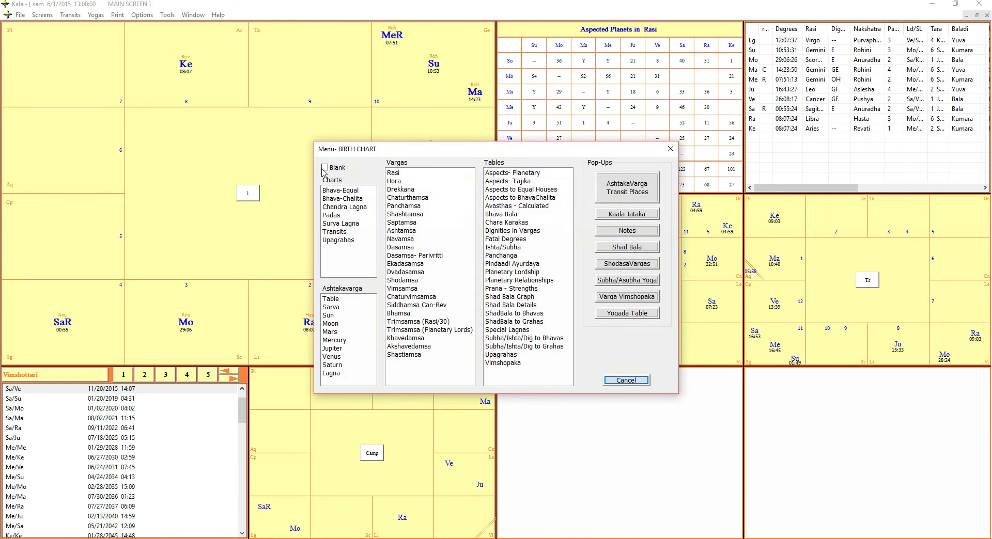
{"action": "left_click", "coordinate": [337, 199]}
{"action": "left_click_drag", "start_coordinate": [243, 117], "coordinate": [247, 94]}
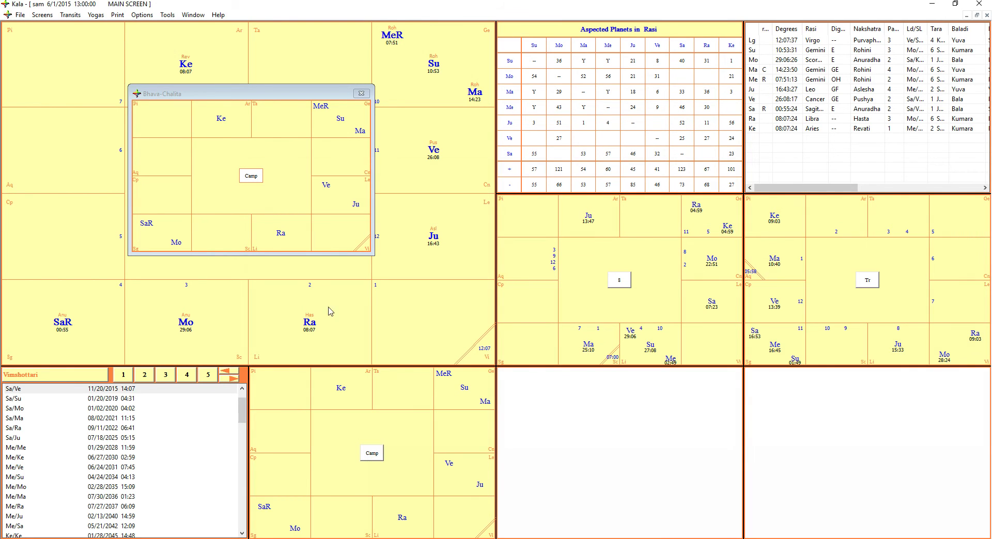
{"action": "left_click", "coordinate": [361, 93]}
- Show the Navamsa chart in the empty pane below the Ashtamsa chart, and view and close its details table
{"action": "left_click", "coordinate": [652, 419]}
{"action": "left_click", "coordinate": [408, 239]}
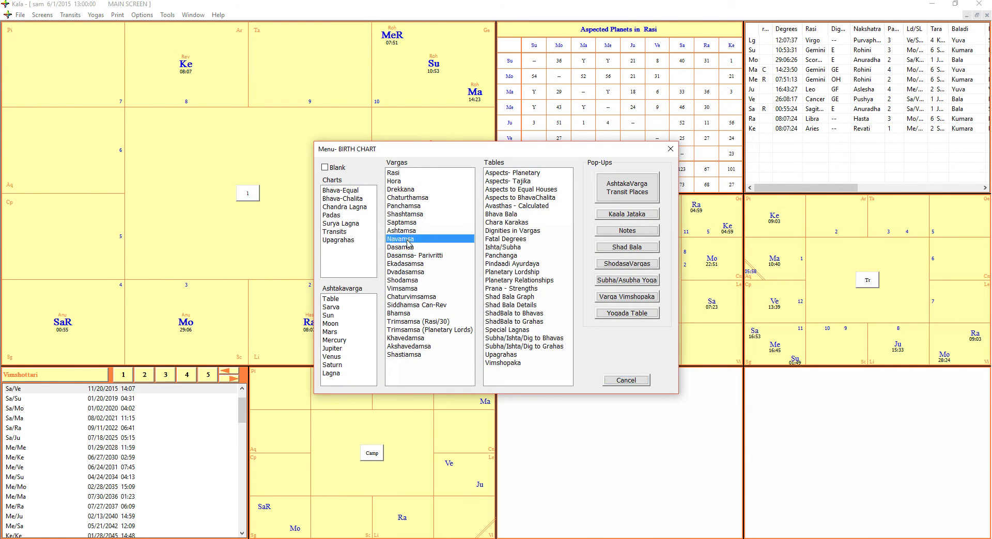
{"action": "left_click", "coordinate": [625, 458]}
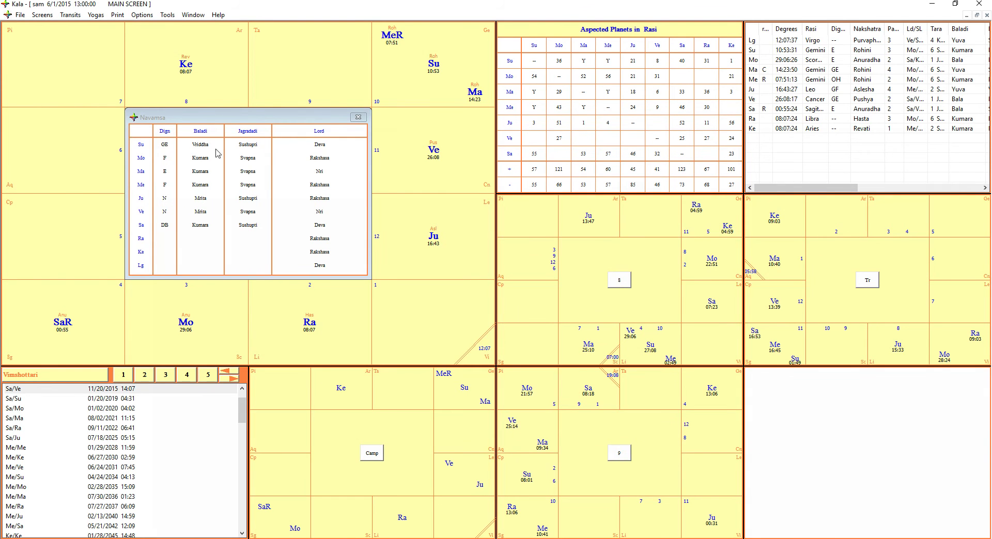
{"action": "left_click", "coordinate": [357, 118]}
- Open the Navamsa chart in a pop-up window, move it around over the main chart and close it
{"action": "left_click", "coordinate": [326, 178]}
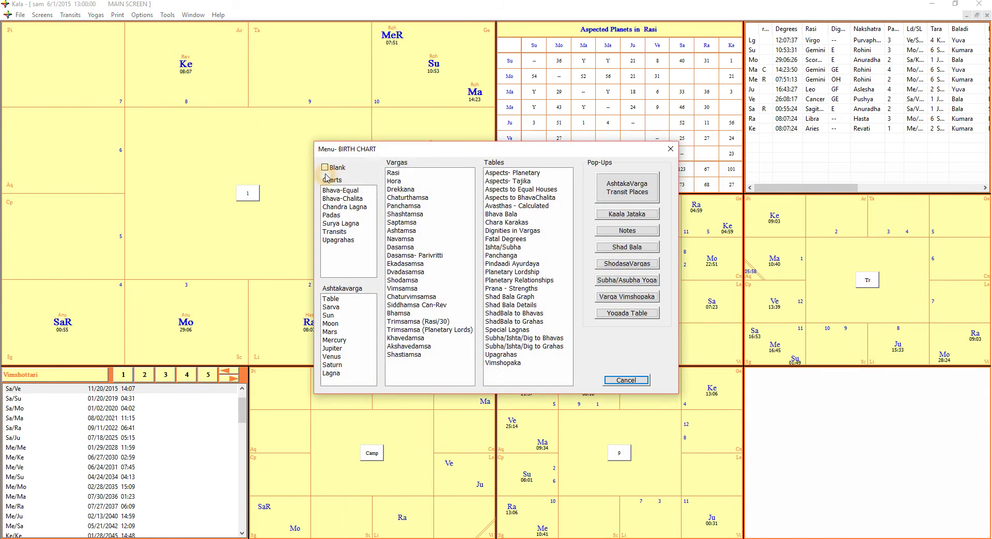
{"action": "left_click", "coordinate": [405, 239]}
{"action": "left_click", "coordinate": [247, 200]}
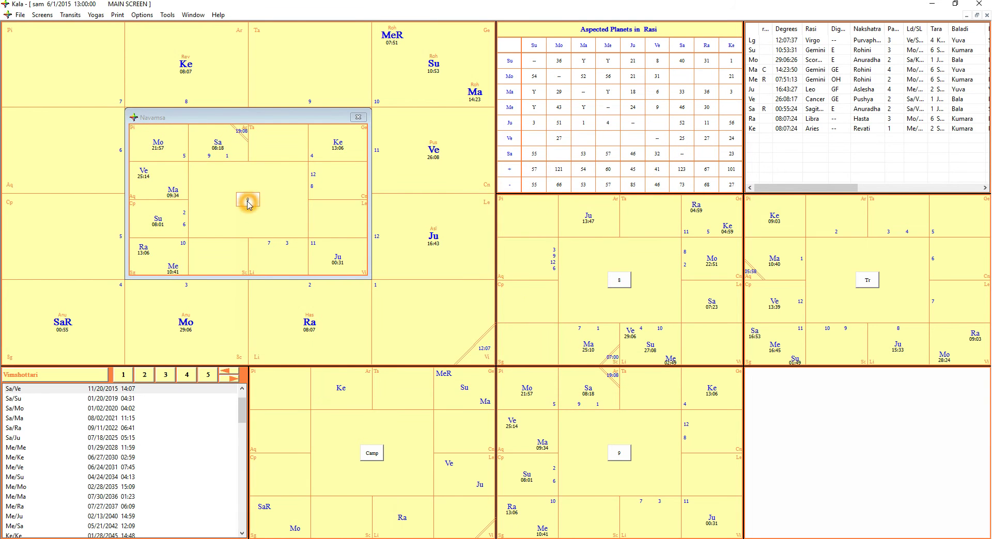
{"action": "left_click_drag", "start_coordinate": [265, 117], "coordinate": [299, 186]}
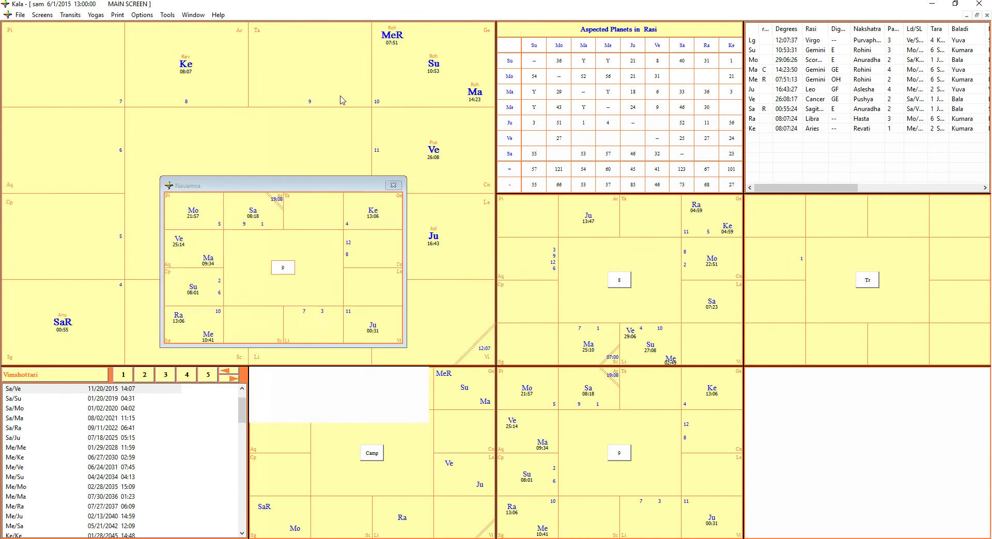
{"action": "left_click_drag", "start_coordinate": [342, 99], "coordinate": [447, 67]}
{"action": "left_click", "coordinate": [428, 150]}
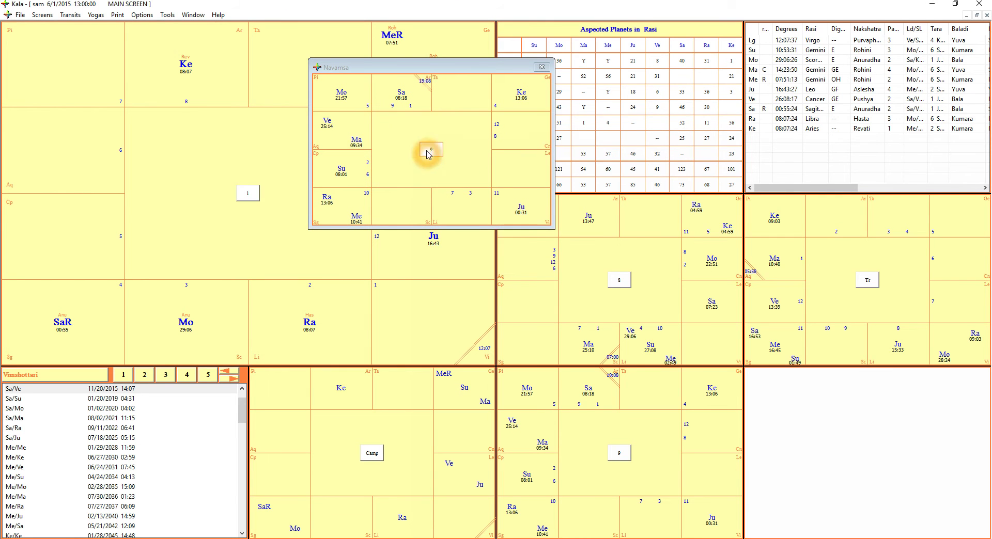
{"action": "left_click", "coordinate": [541, 68]}
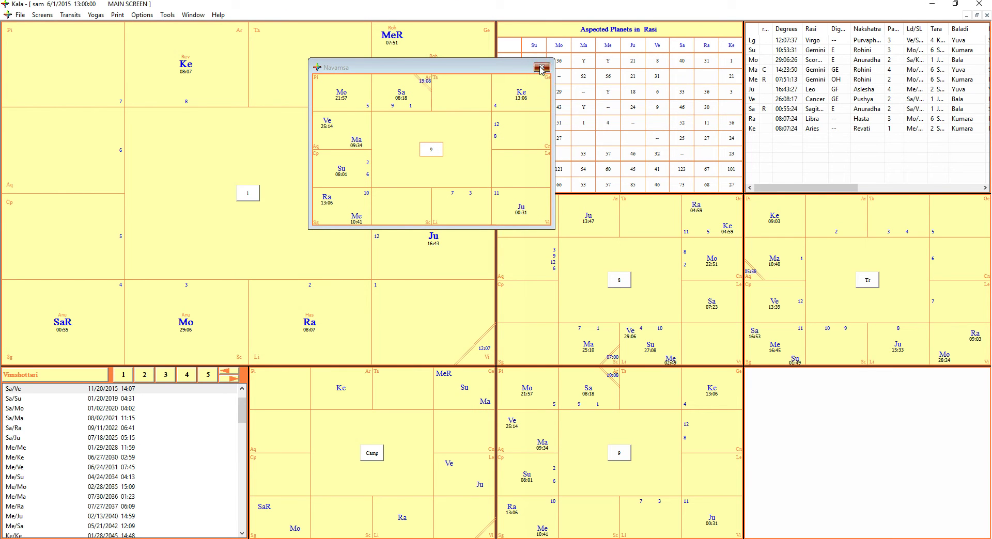
{"action": "left_click", "coordinate": [541, 68]}
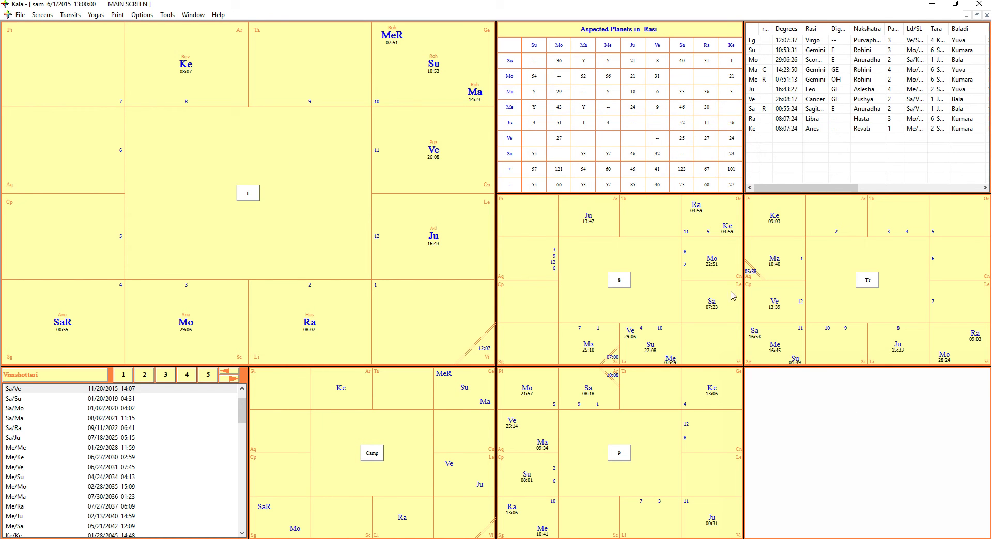
- Show the Padas chart in the empty pane below the Transits chart, and replace it with the Subha/Ishta/Dig to Bhavas table
{"action": "left_click", "coordinate": [821, 428]}
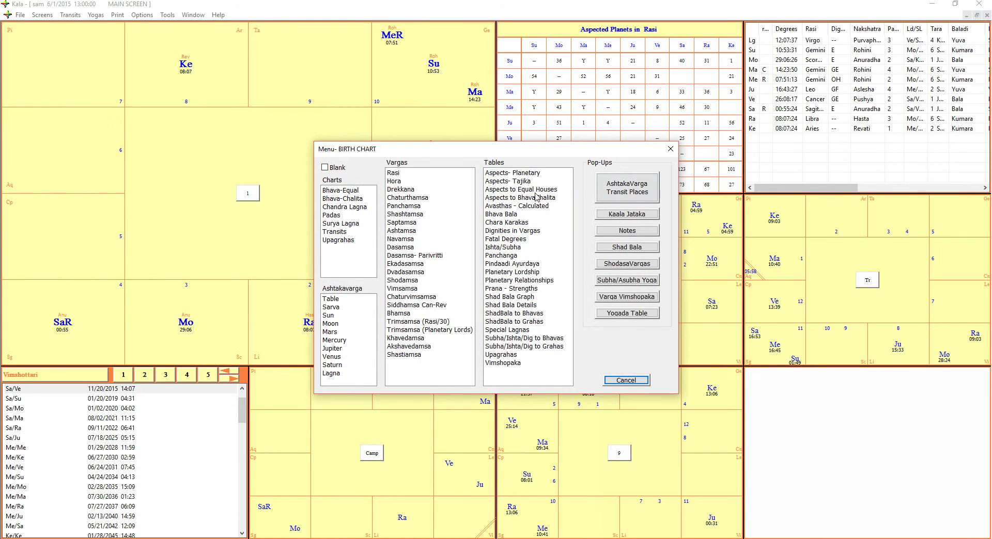
{"action": "left_click", "coordinate": [331, 215]}
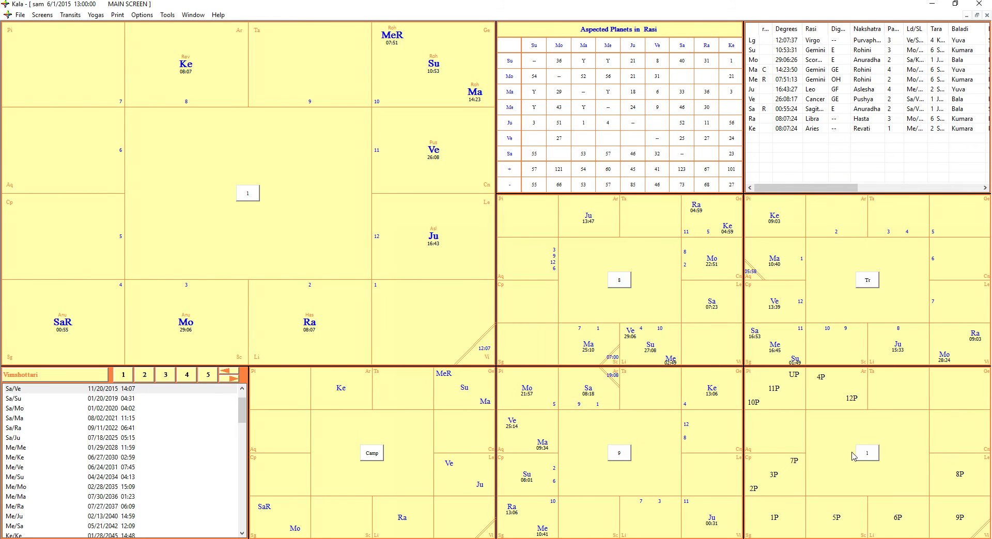
{"action": "left_click", "coordinate": [815, 430]}
{"action": "left_click", "coordinate": [509, 222]}
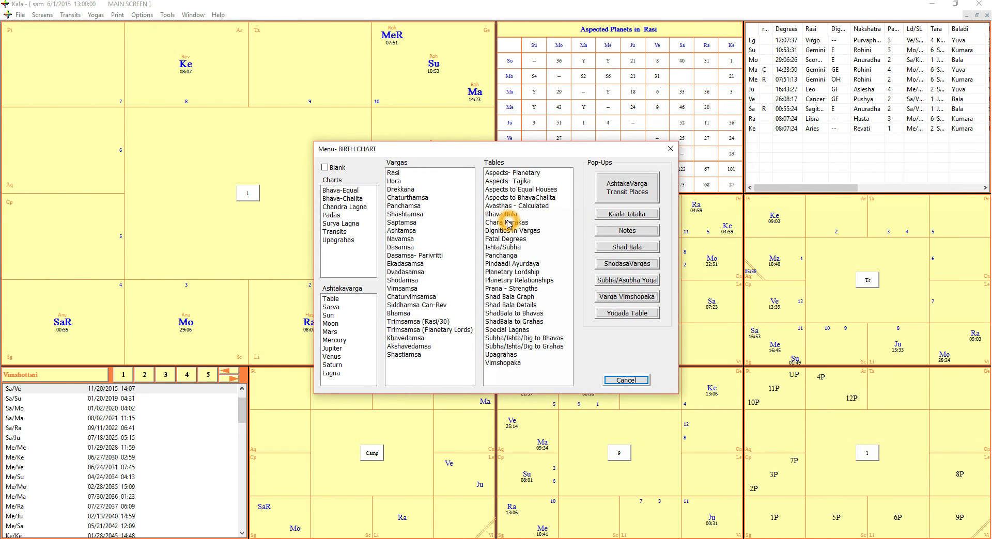
{"action": "left_click", "coordinate": [493, 189]}
{"action": "left_click", "coordinate": [336, 215]}
{"action": "left_click", "coordinate": [454, 230]}
{"action": "right_click", "coordinate": [504, 289]}
{"action": "right_click", "coordinate": [503, 299]}
{"action": "right_click", "coordinate": [506, 350]}
{"action": "right_click", "coordinate": [511, 335]}
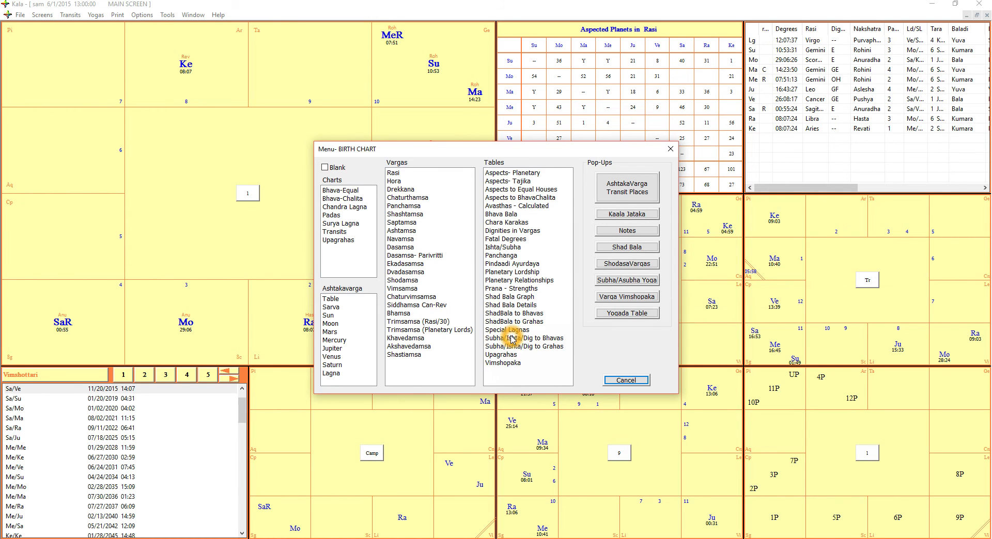
{"action": "left_click", "coordinate": [511, 339]}
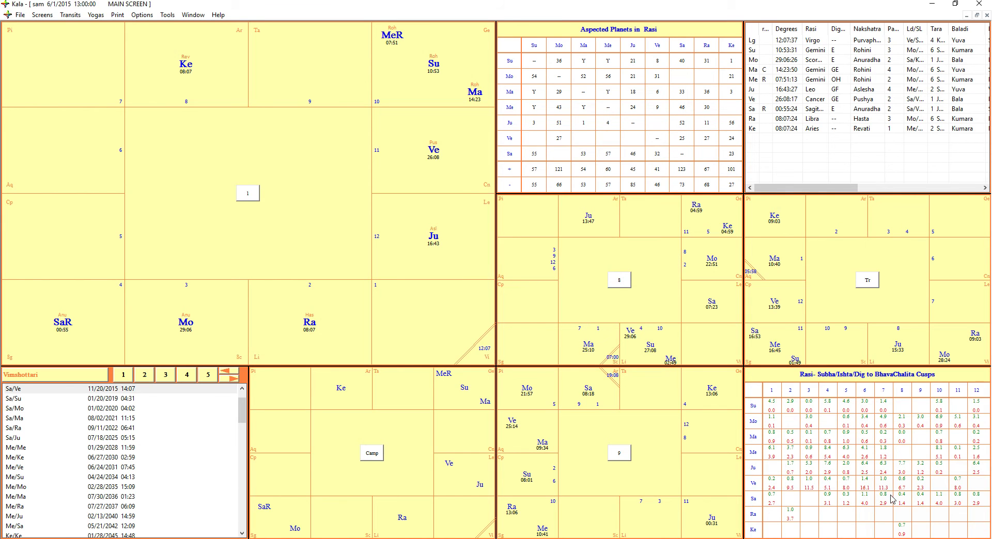
- Set the varga of the Subha/Ishta/Dig to BhavaChalita Cusps table to Dvadasamsa
{"action": "left_click", "coordinate": [858, 379]}
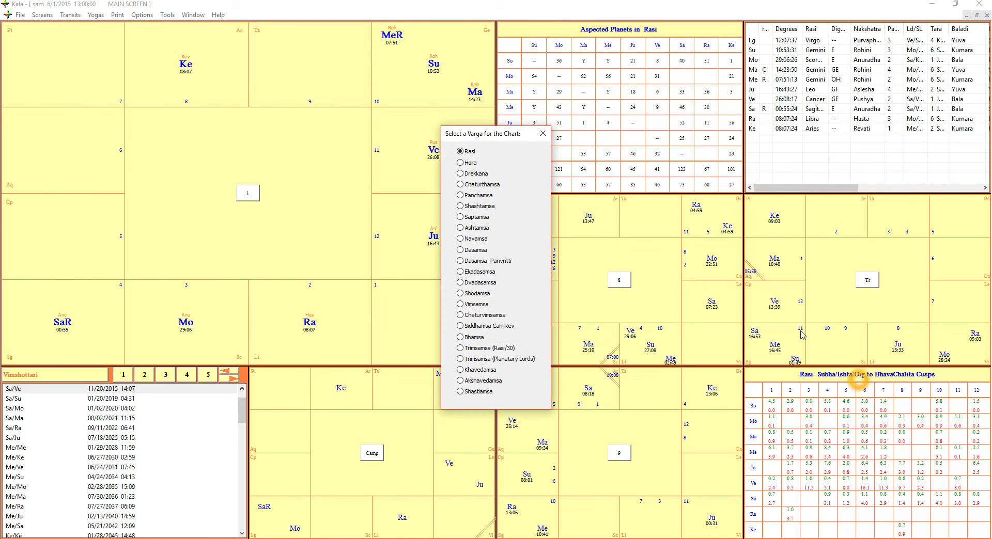
{"action": "left_click", "coordinate": [479, 282]}
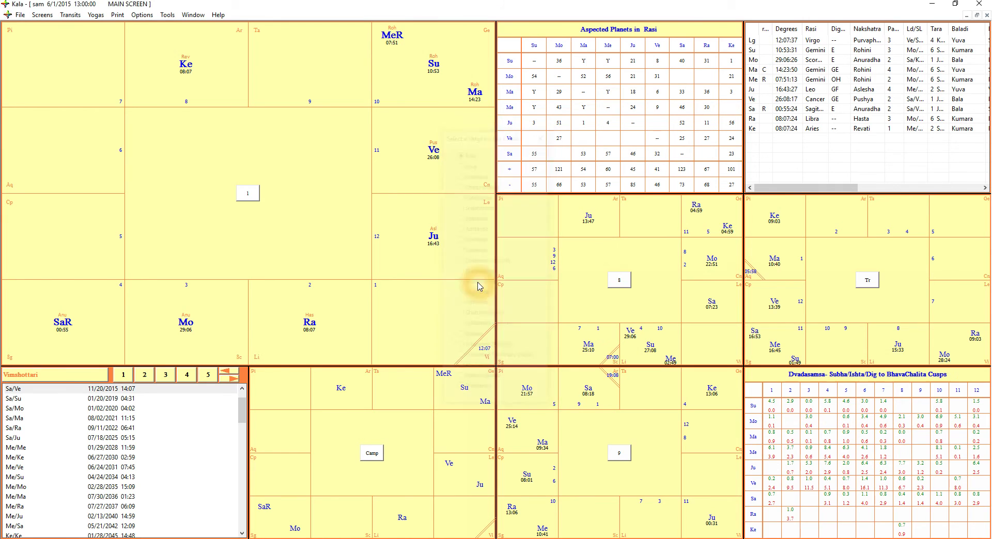
{"action": "left_click", "coordinate": [928, 425]}
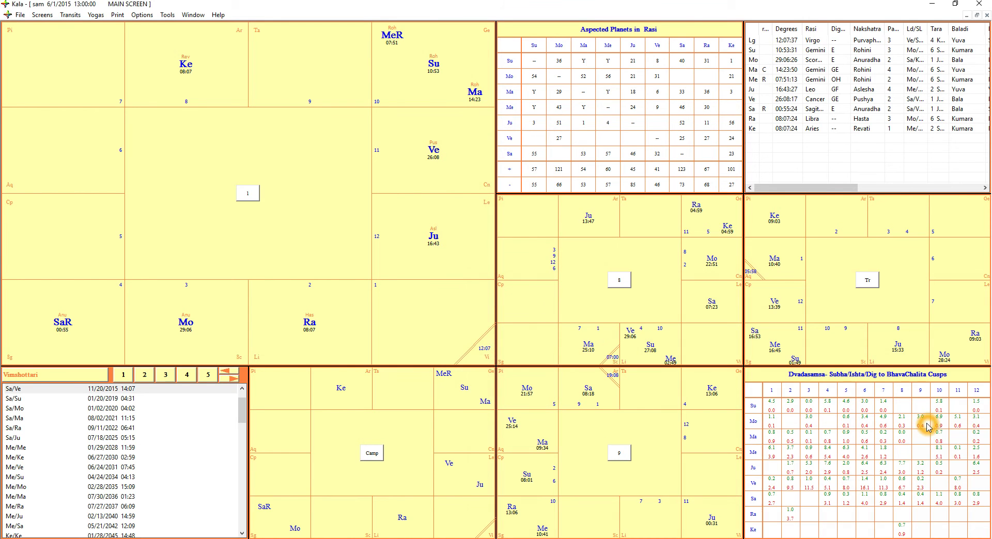
- View the varga choices of the Subha/Ishta/Dig table and close them without choosing another varga
{"action": "left_click", "coordinate": [849, 375]}
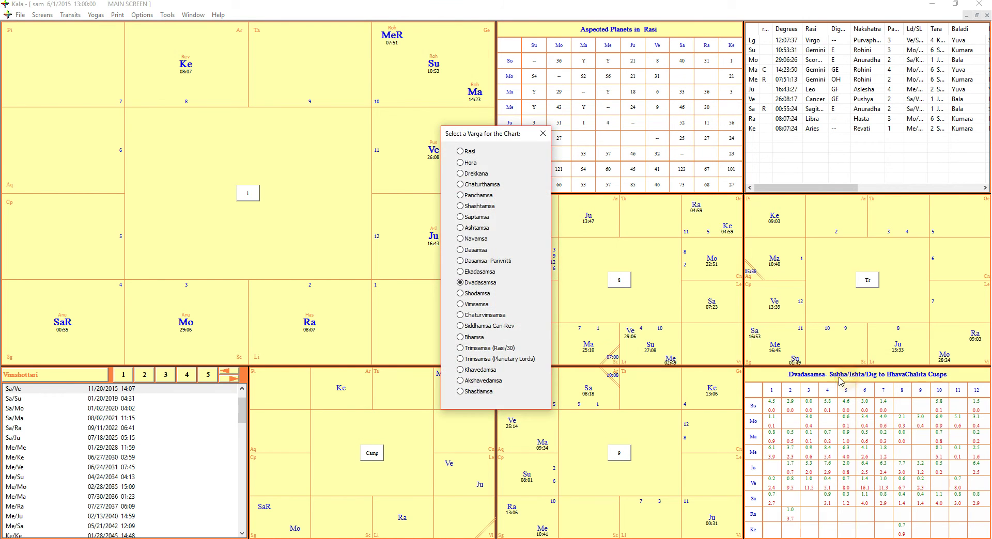
{"action": "left_click", "coordinate": [542, 134]}
{"action": "left_click", "coordinate": [753, 379]}
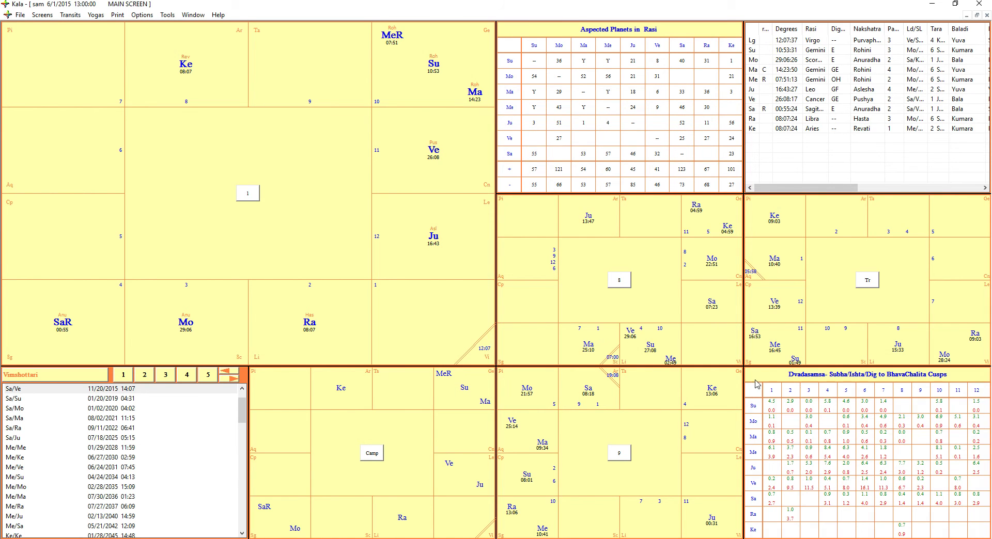
{"action": "left_click", "coordinate": [879, 378]}
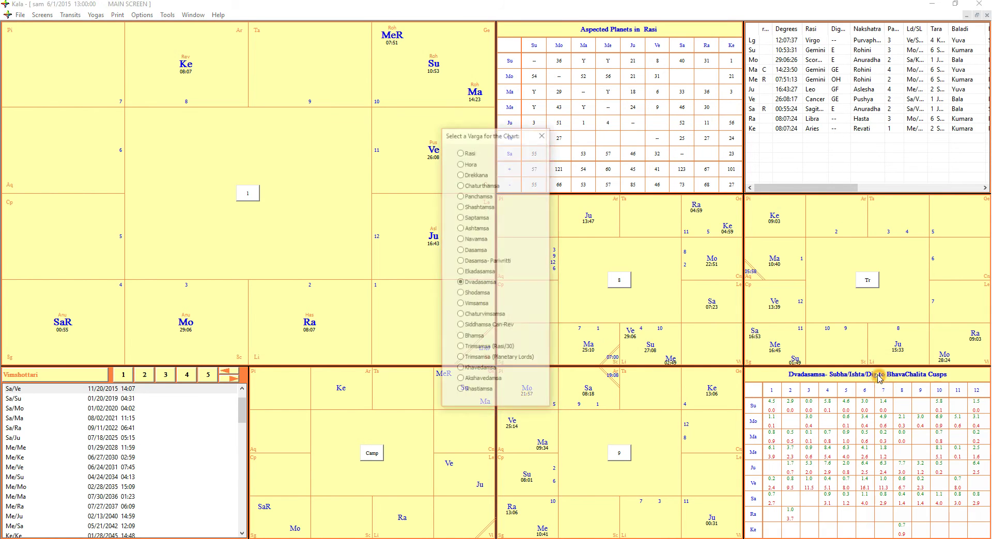
{"action": "left_click", "coordinate": [543, 135]}
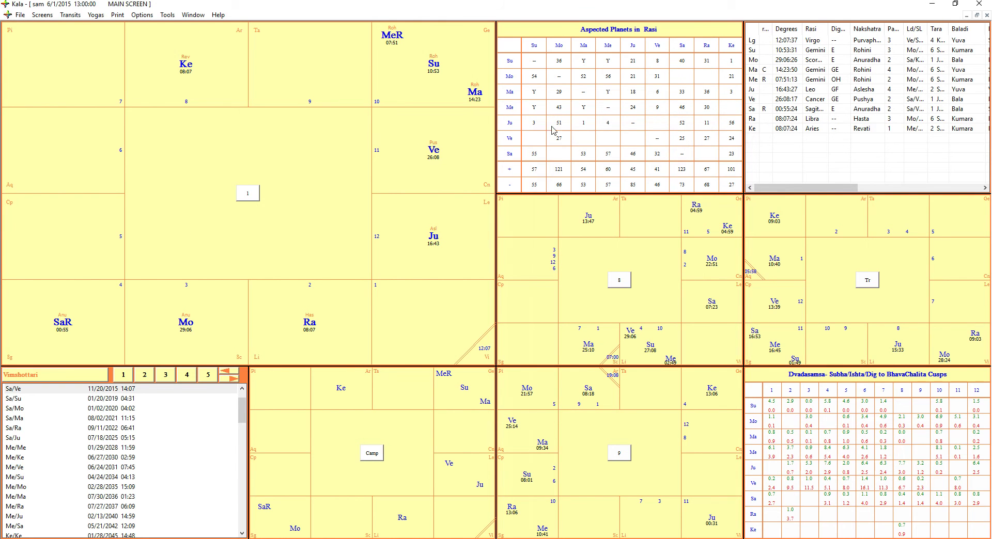
- View Main Screen- 2 and switch to Main Screen- 4
{"action": "left_click", "coordinate": [44, 14]}
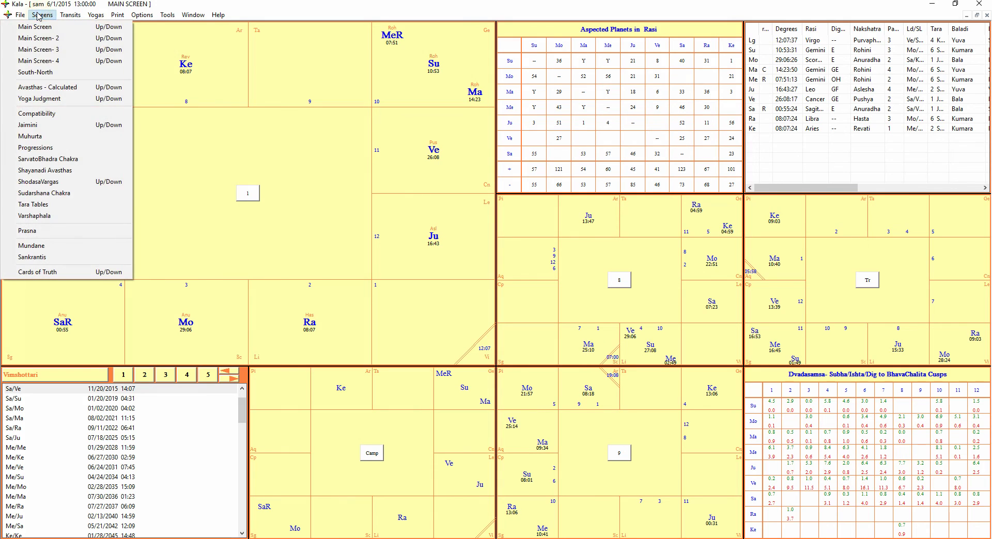
{"action": "left_click", "coordinate": [48, 40]}
{"action": "left_click", "coordinate": [71, 14]}
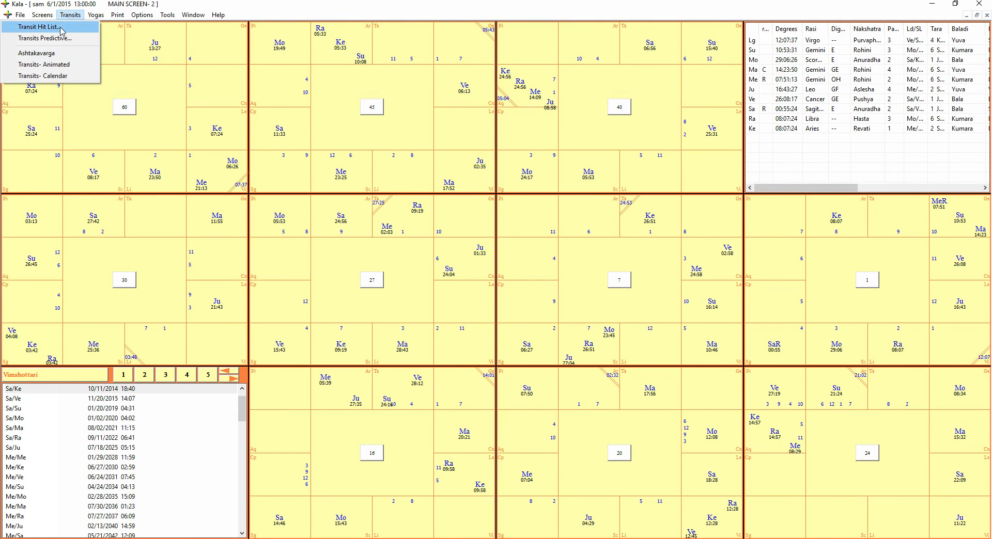
{"action": "left_click", "coordinate": [52, 17]}
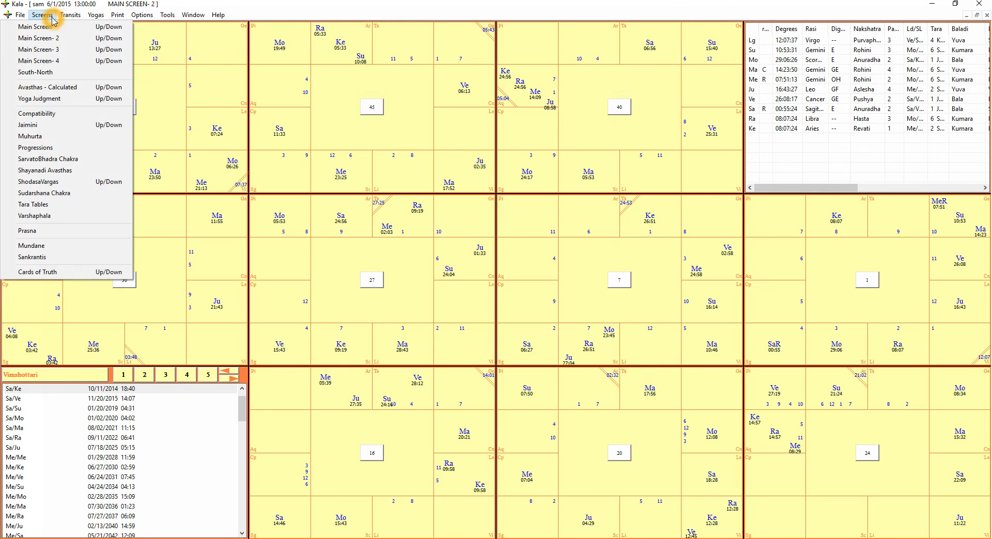
{"action": "left_click", "coordinate": [51, 61]}
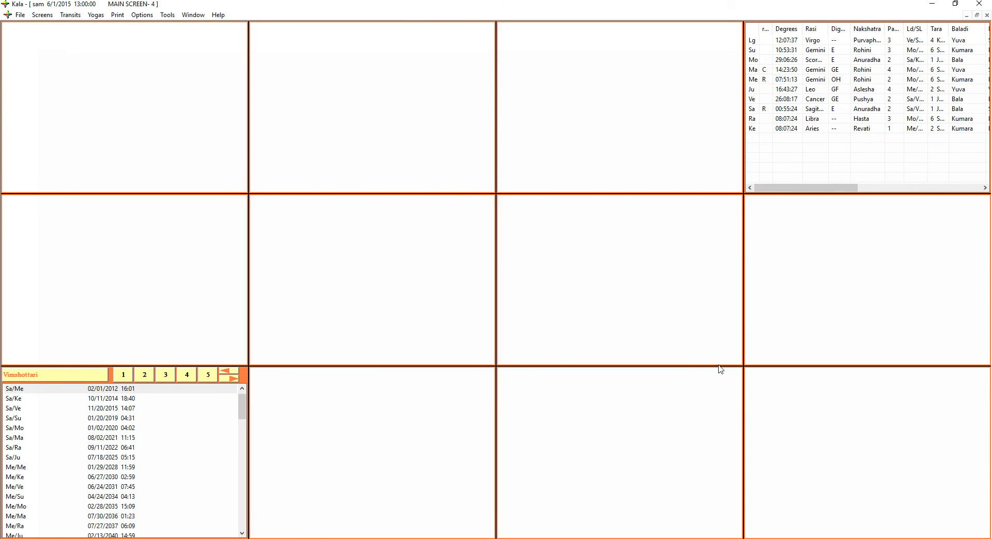
- Look through the available screens and transit tools, and return to the first Main Screen
{"action": "left_click", "coordinate": [42, 15]}
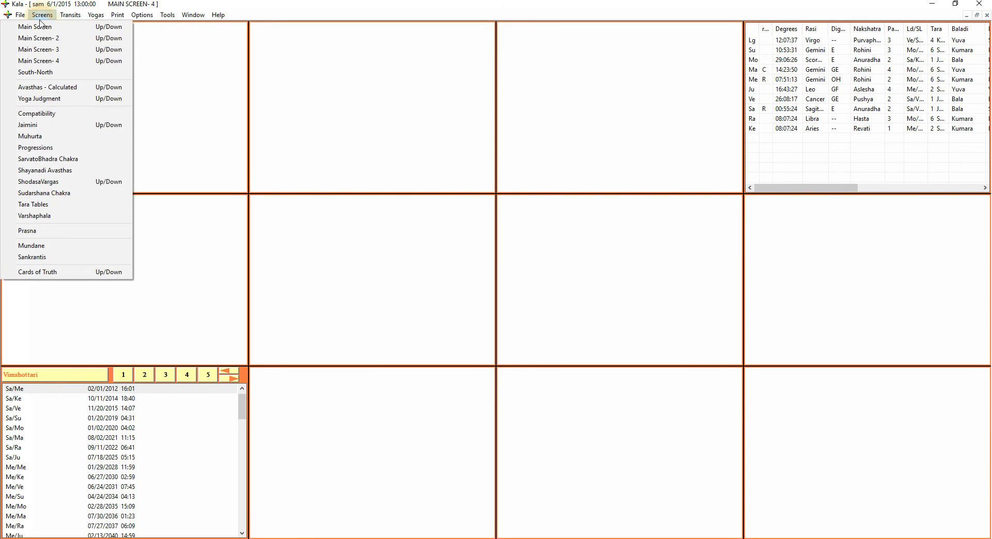
{"action": "left_click", "coordinate": [44, 282]}
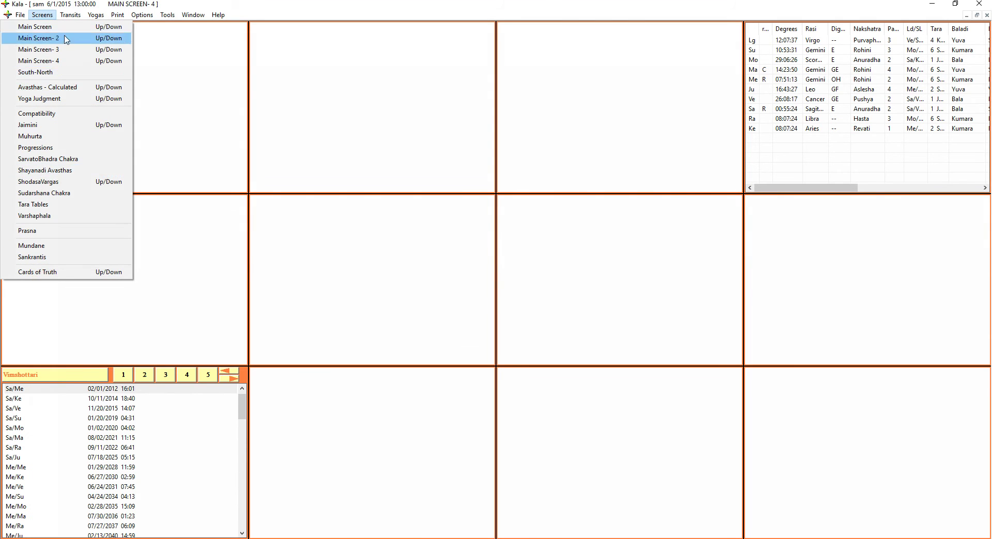
{"action": "mouse_move", "coordinate": [68, 18]}
{"action": "left_click", "coordinate": [59, 87]}
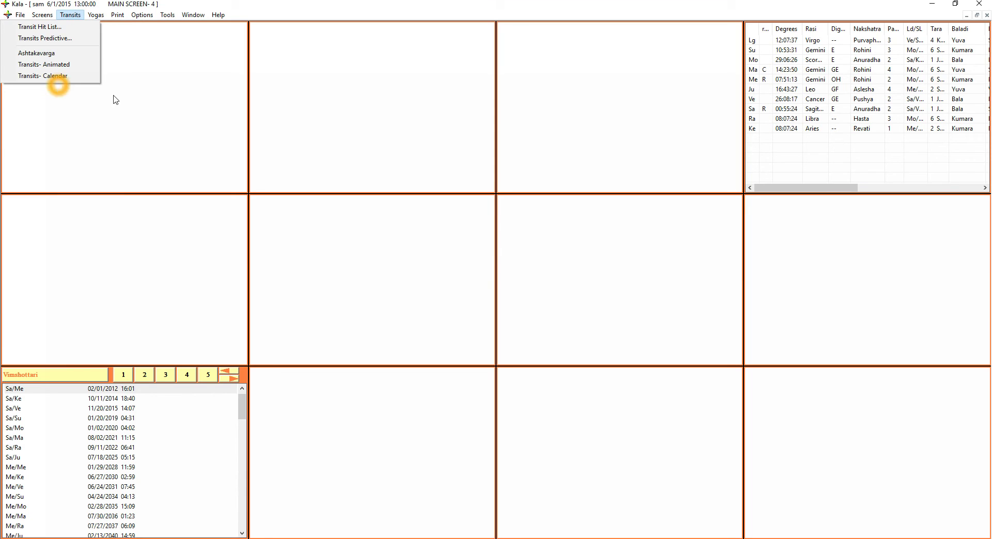
{"action": "left_click", "coordinate": [57, 16]}
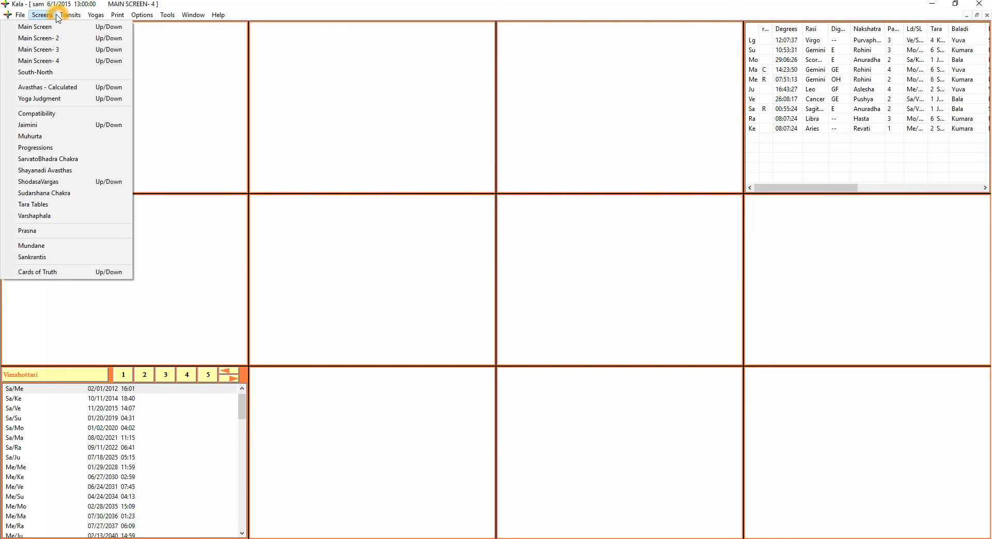
{"action": "left_click", "coordinate": [47, 27]}
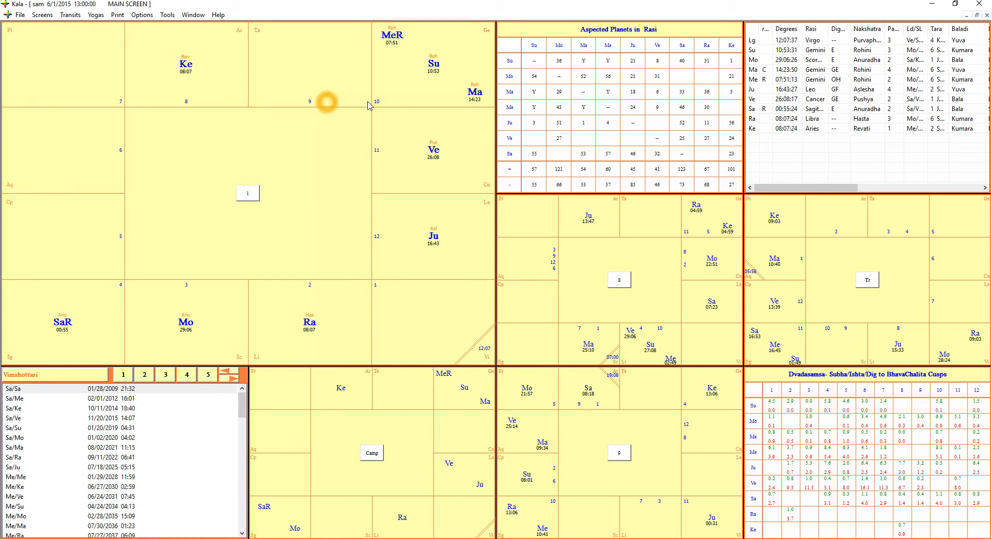
- Enable two dasas on the Main Screen in the Chart/Screen Options, keeping the South Indian chart style, and apply
{"action": "left_click", "coordinate": [142, 15]}
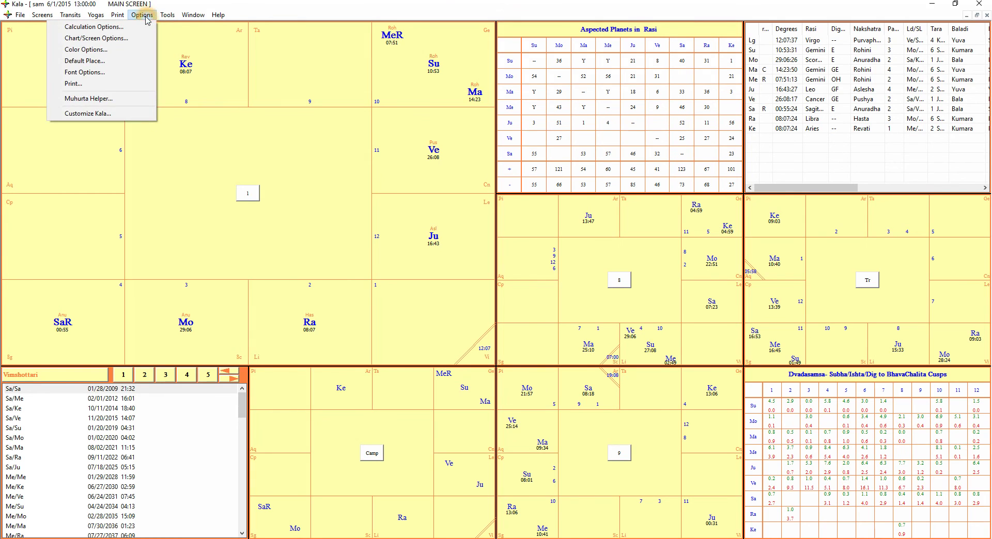
{"action": "left_click", "coordinate": [108, 38]}
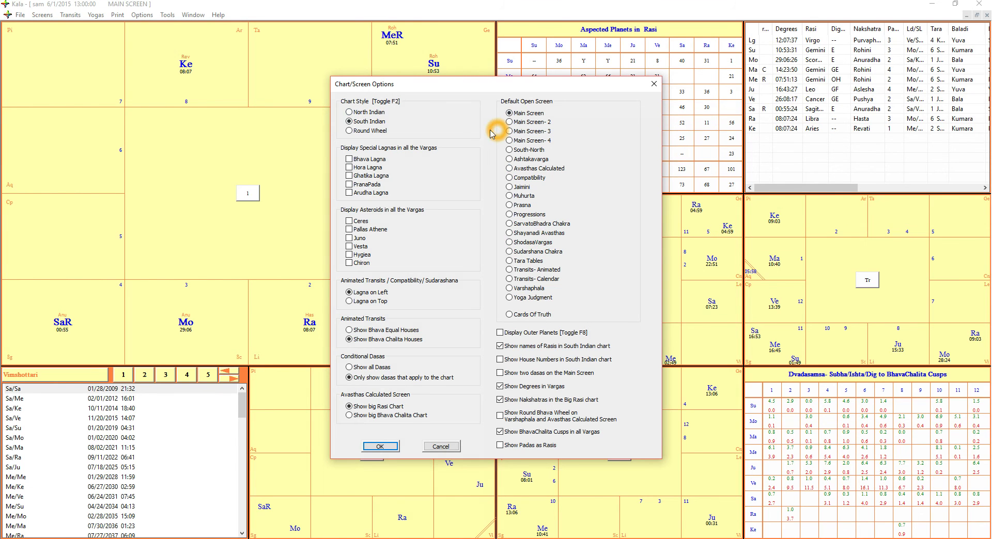
{"action": "left_click", "coordinate": [365, 132]}
{"action": "left_click", "coordinate": [368, 123]}
{"action": "left_click", "coordinate": [499, 373]}
{"action": "left_click", "coordinate": [377, 447]}
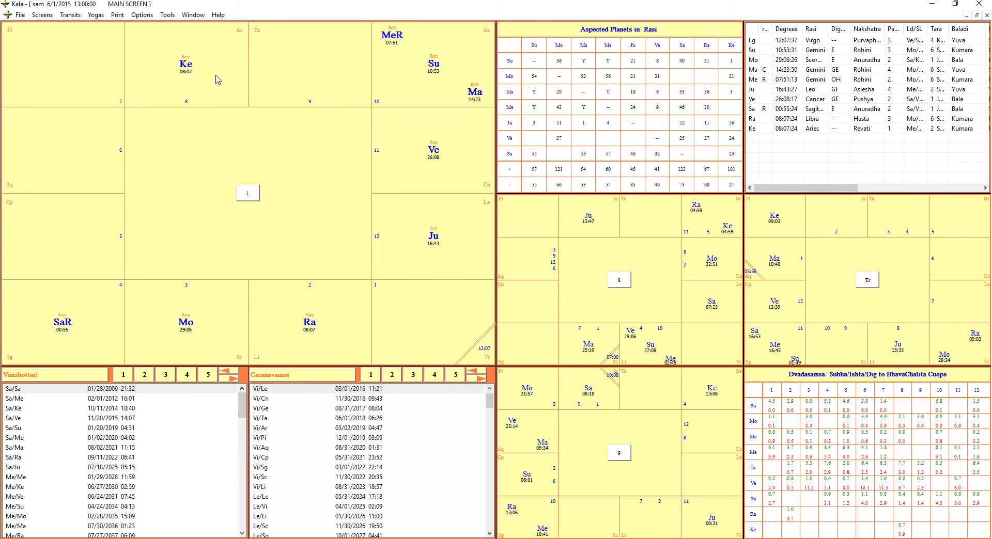
- Review the default open screen choices in the Chart/Screen Options and close them without changing anything
{"action": "left_click", "coordinate": [141, 15]}
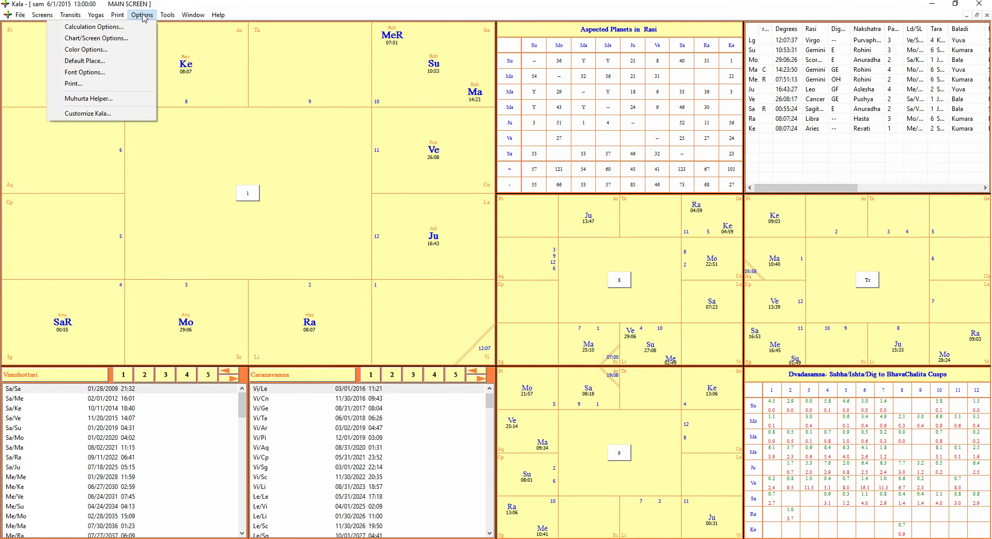
{"action": "left_click", "coordinate": [129, 34]}
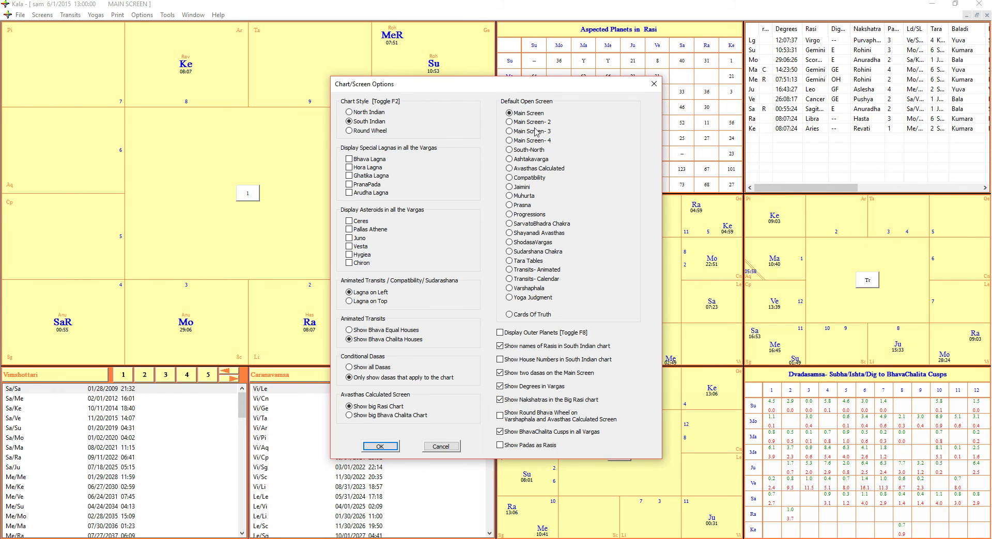
{"action": "left_click", "coordinate": [442, 446]}
- Enable Kala's glyphs for planets and rasis in the Font Options and apply
{"action": "left_click", "coordinate": [148, 18]}
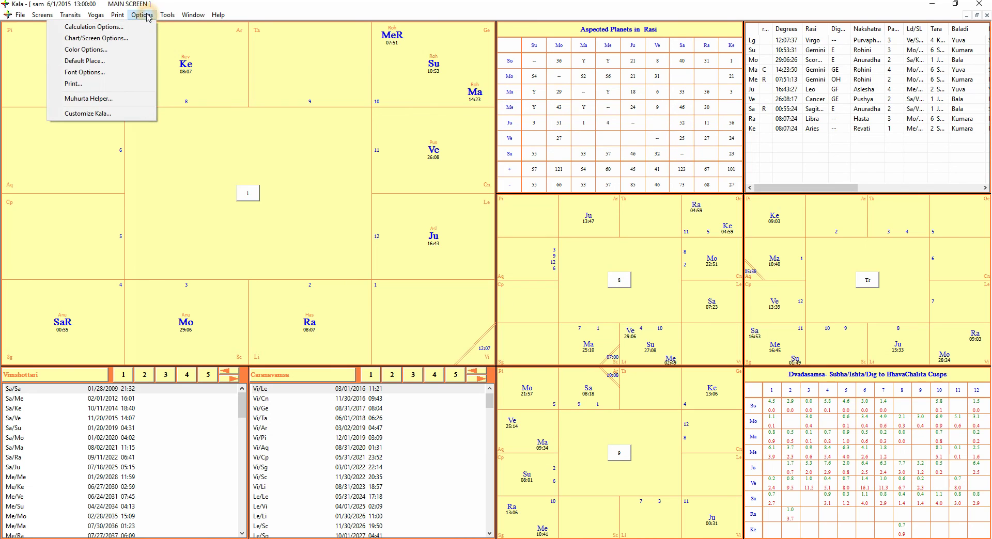
{"action": "left_click", "coordinate": [80, 72]}
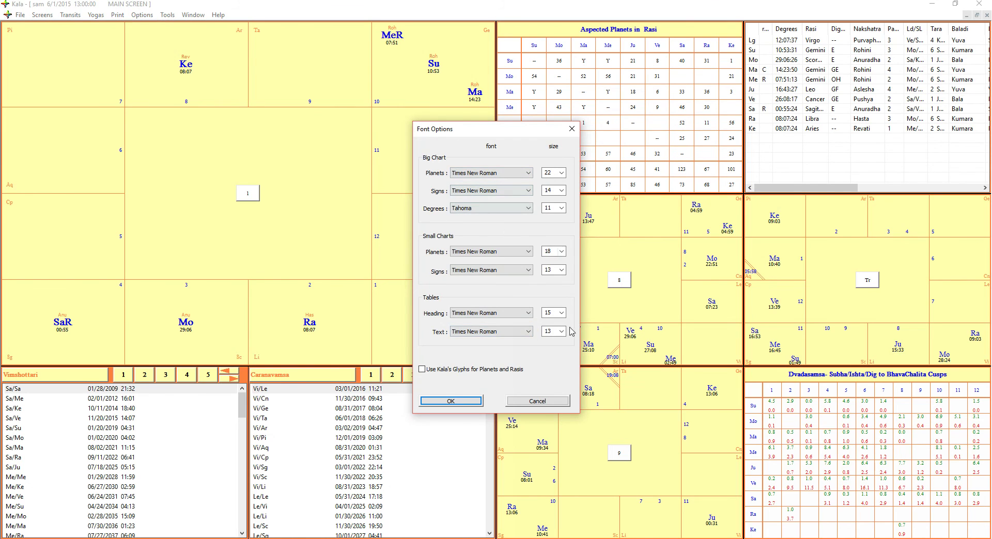
{"action": "left_click", "coordinate": [433, 369]}
{"action": "left_click", "coordinate": [451, 401]}
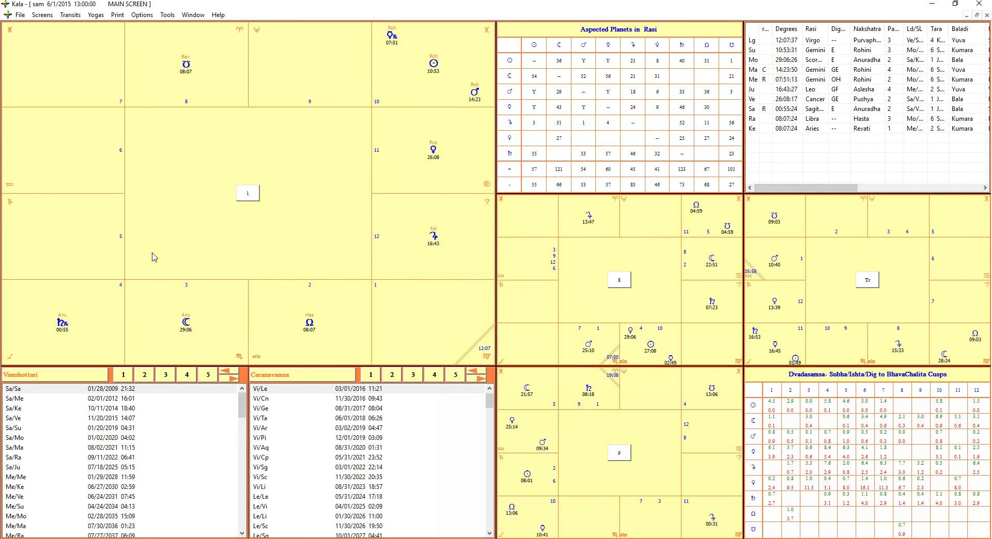
{"action": "left_click", "coordinate": [341, 283]}
{"action": "left_click", "coordinate": [239, 29]}
{"action": "left_click", "coordinate": [260, 157]}
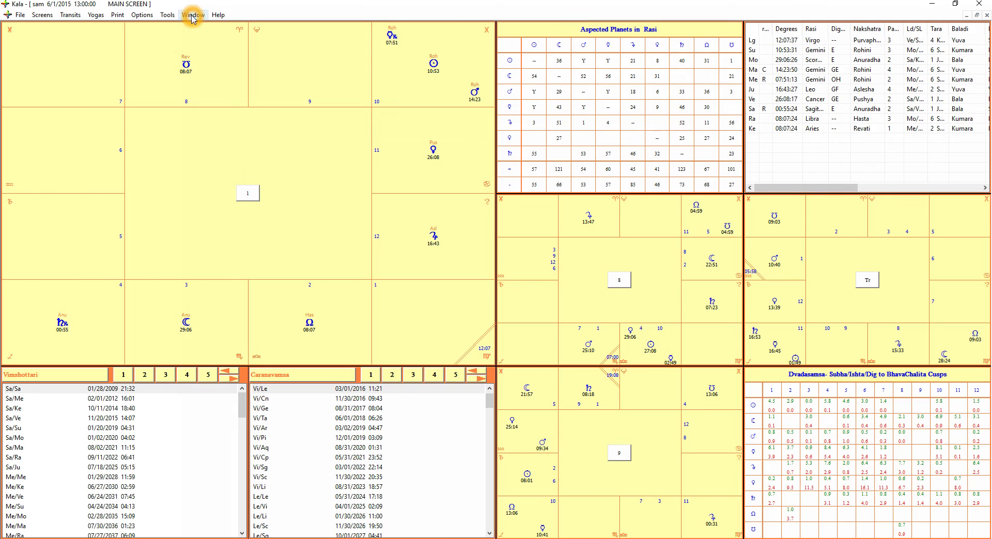
{"action": "left_click", "coordinate": [249, 112]}
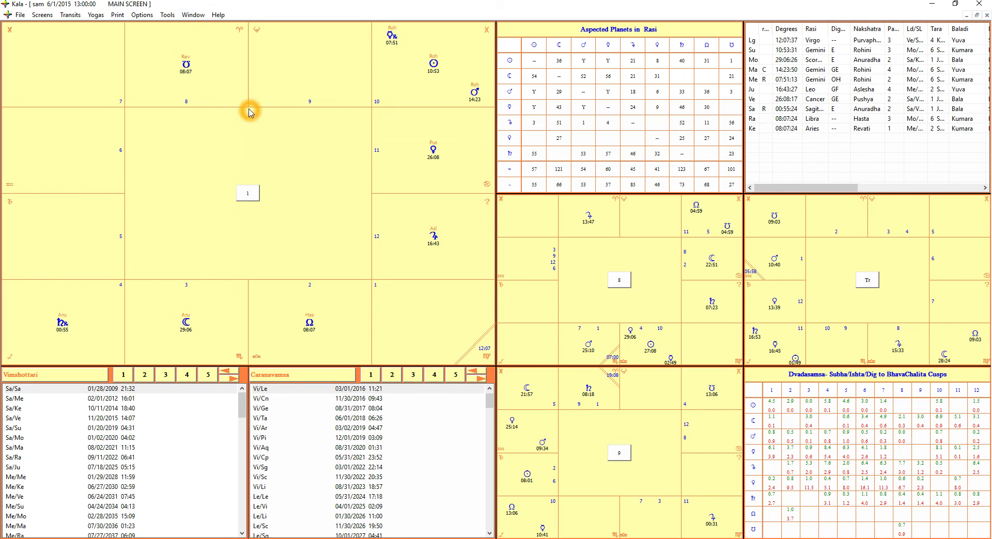
{"action": "left_click", "coordinate": [77, 108]}
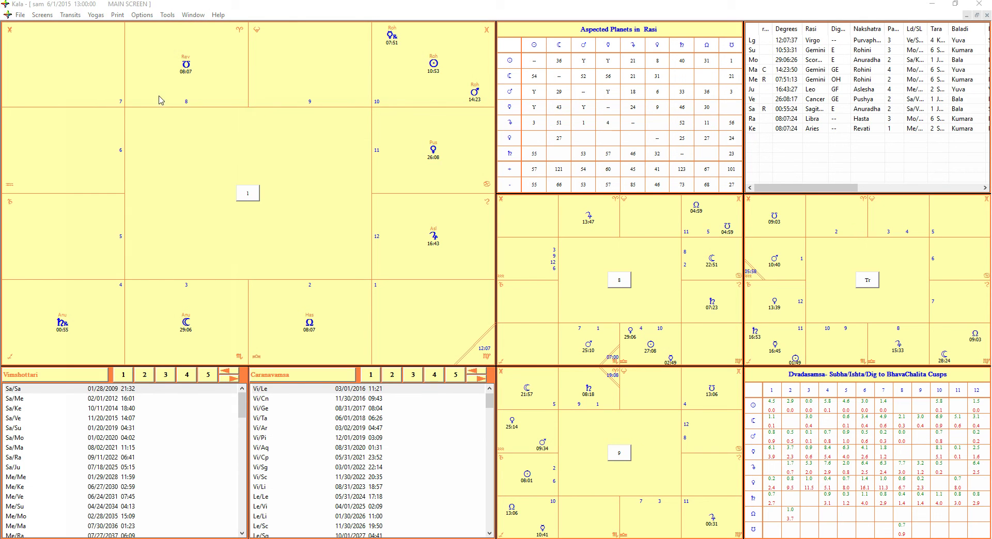
{"action": "left_click", "coordinate": [143, 102]}
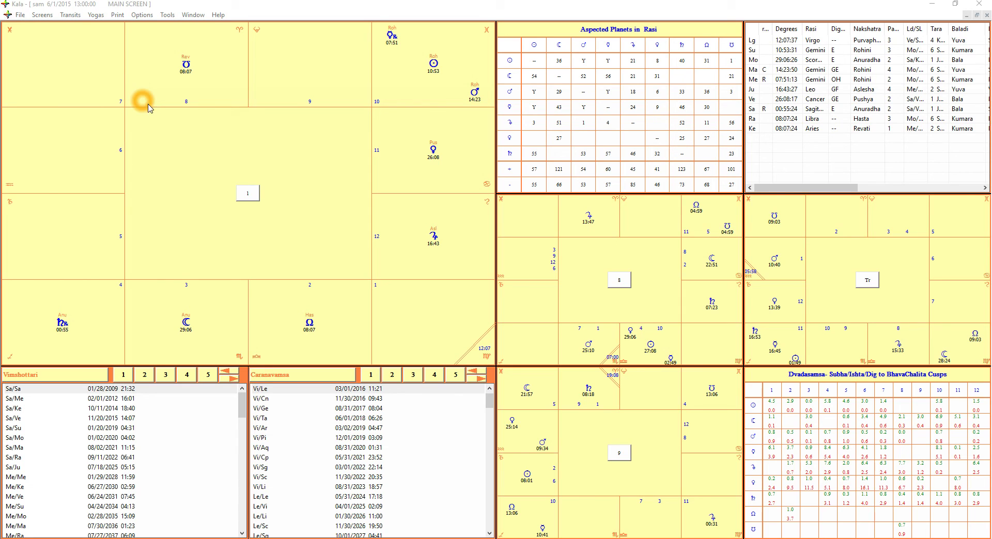
{"action": "left_click", "coordinate": [135, 112]}
{"action": "left_click", "coordinate": [128, 107]}
{"action": "left_click", "coordinate": [76, 81]}
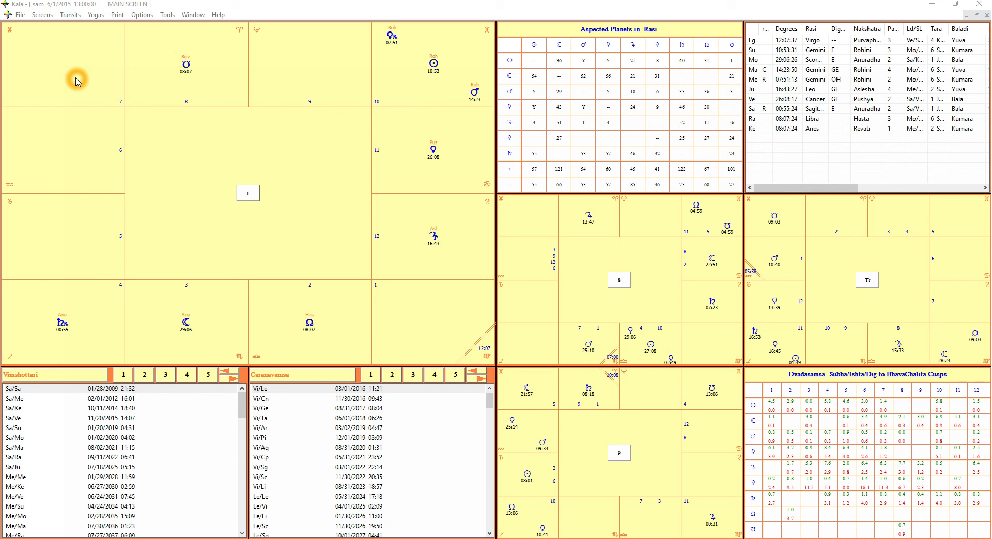
{"action": "left_click", "coordinate": [130, 105]}
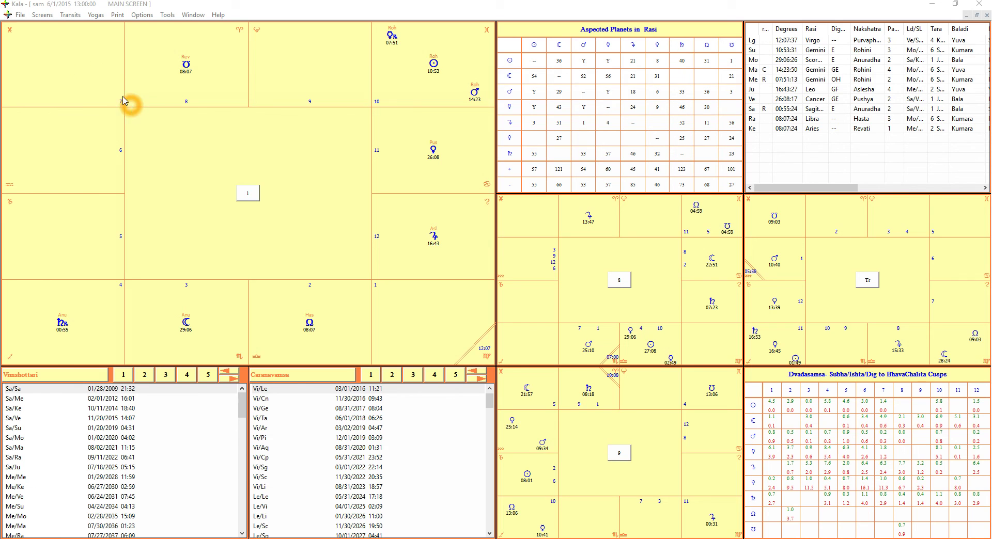
- Begin a new birth data entry, filling in the person's name and a birth date with a negative year
{"action": "left_click", "coordinate": [20, 17]}
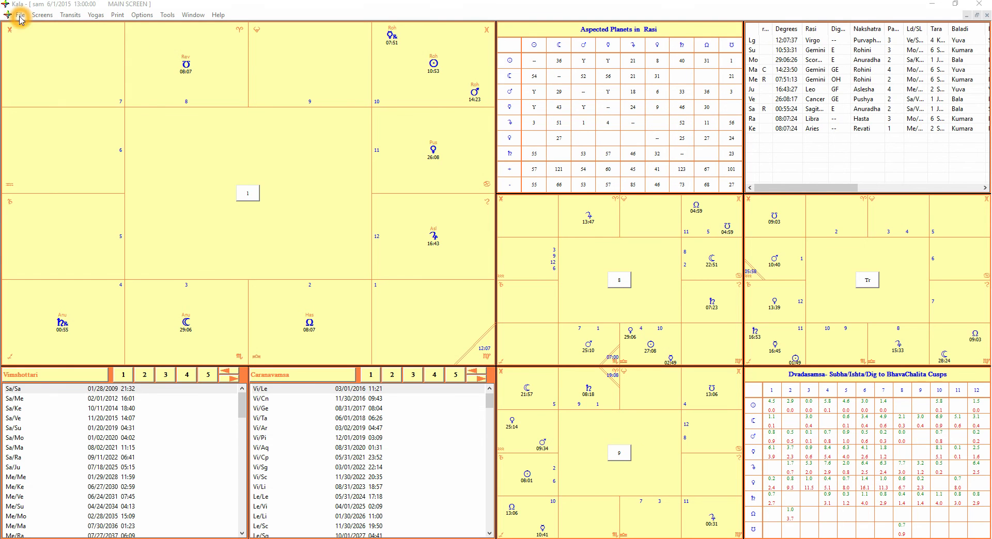
{"action": "left_click", "coordinate": [31, 24]}
{"action": "left_click", "coordinate": [129, 76]}
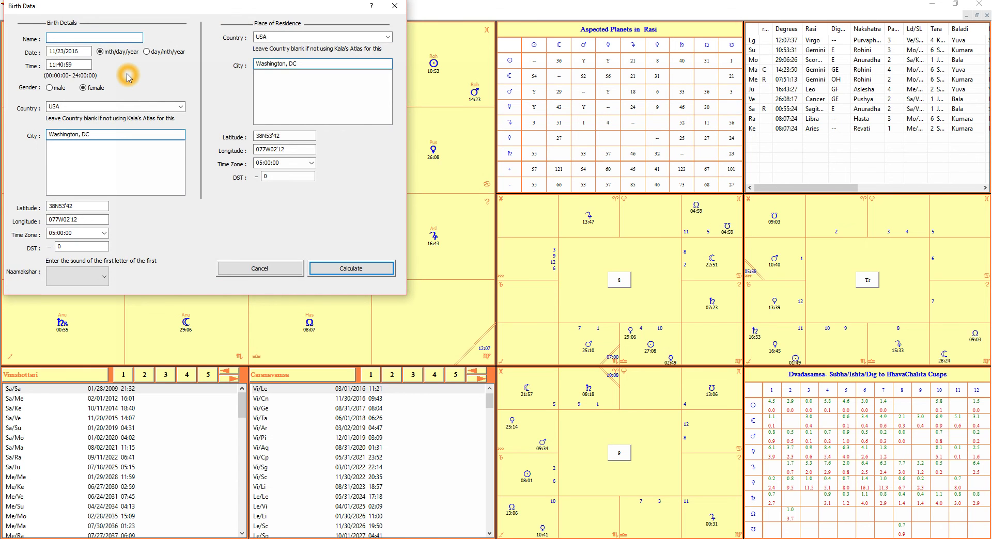
{"action": "type", "text": "henry"}
{"action": "key", "text": "Tab"}
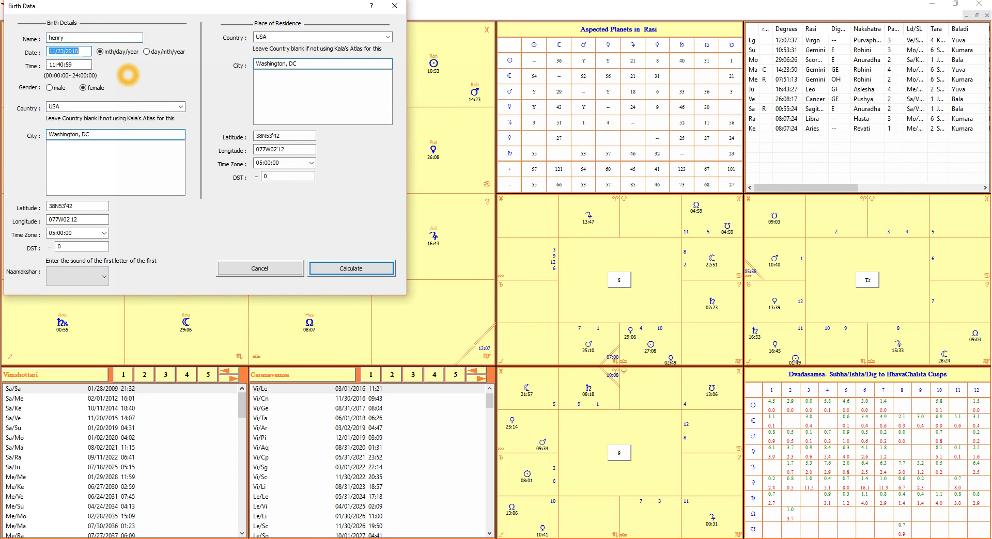
{"action": "left_click", "coordinate": [83, 52]}
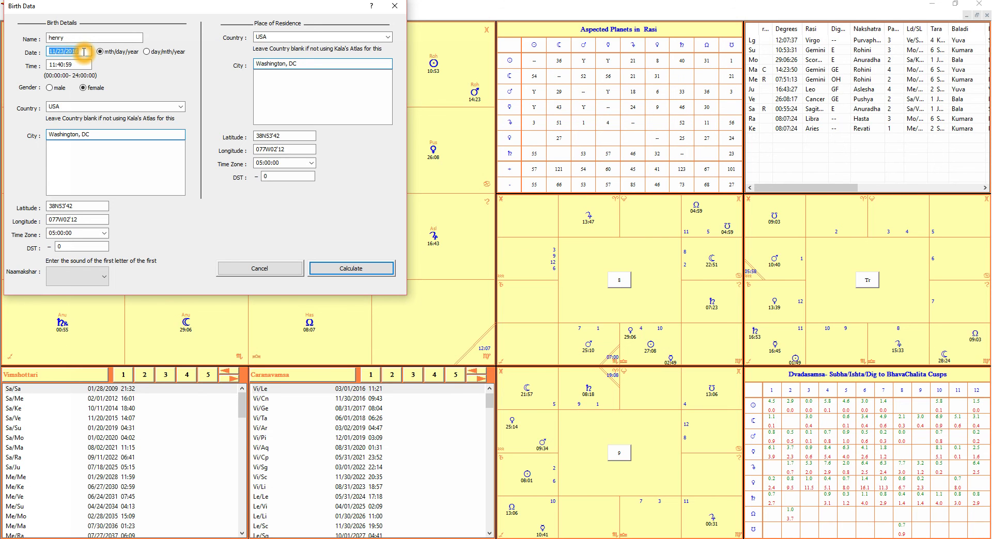
{"action": "type", "text": "12 25 -4"}
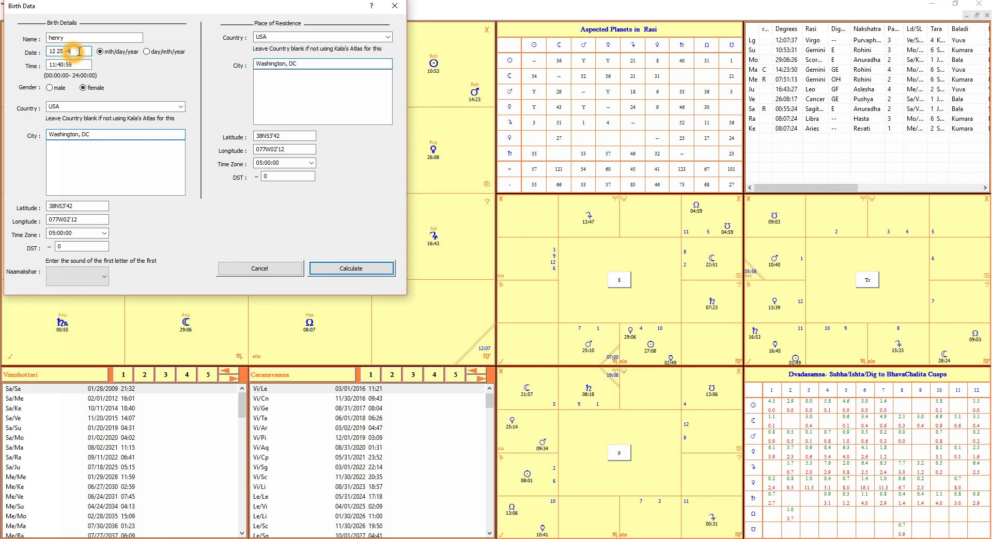
- Try other negative years in the birth date and close the birth data entry without calculating a chart
{"action": "double_click", "coordinate": [79, 52]}
{"action": "type", "text": "-1"}
{"action": "type", "text": "2"}
{"action": "key", "text": "BackSpace"}
{"action": "type", "text": "3"}
{"action": "left_click", "coordinate": [80, 51]}
{"action": "left_click", "coordinate": [76, 50]}
{"action": "left_click", "coordinate": [396, 7]}
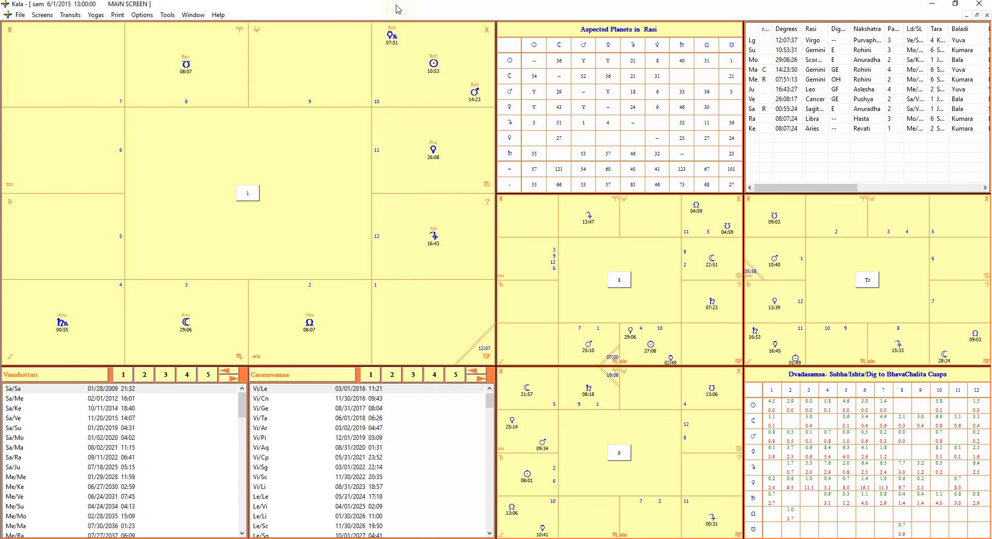
{"action": "left_click", "coordinate": [172, 17]}
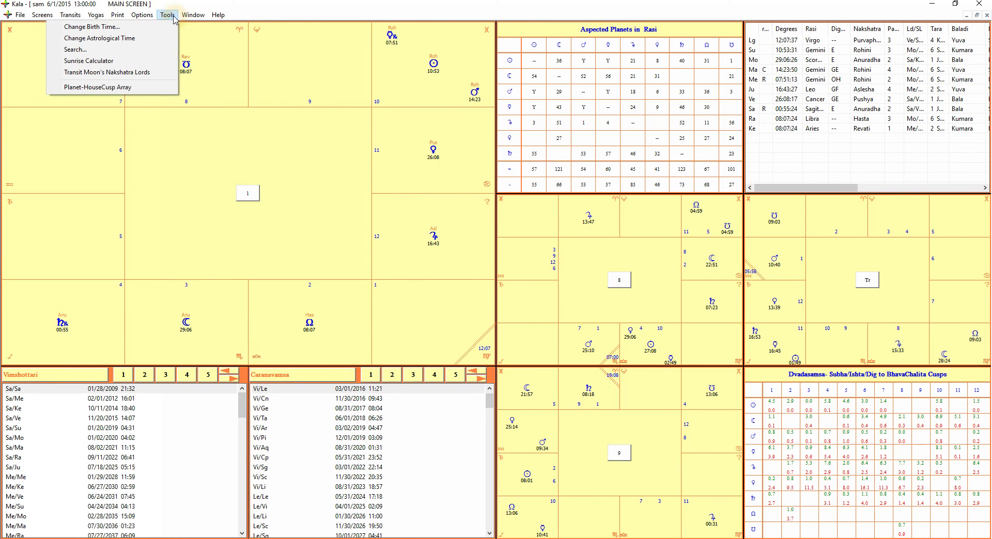
{"action": "left_click", "coordinate": [133, 24]}
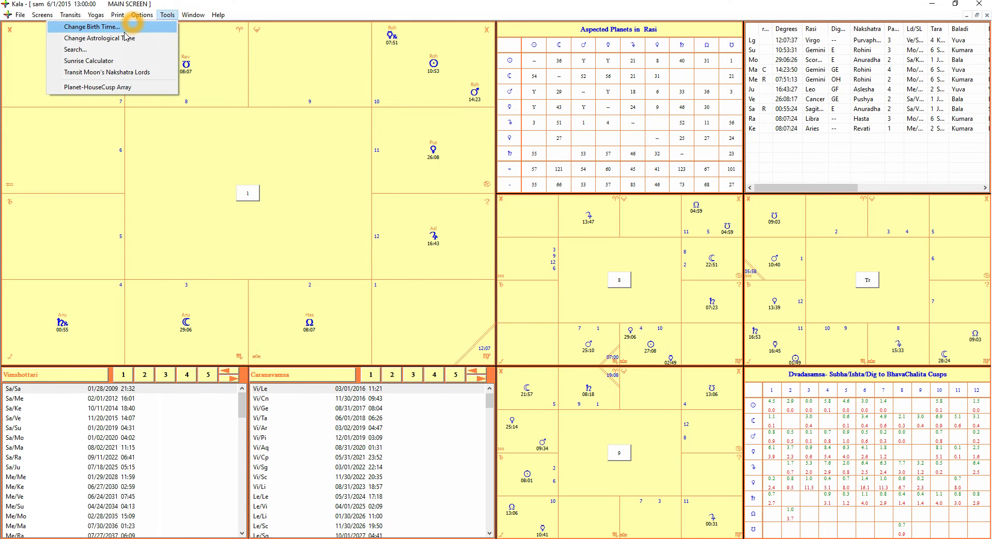
{"action": "left_click", "coordinate": [198, 14]}
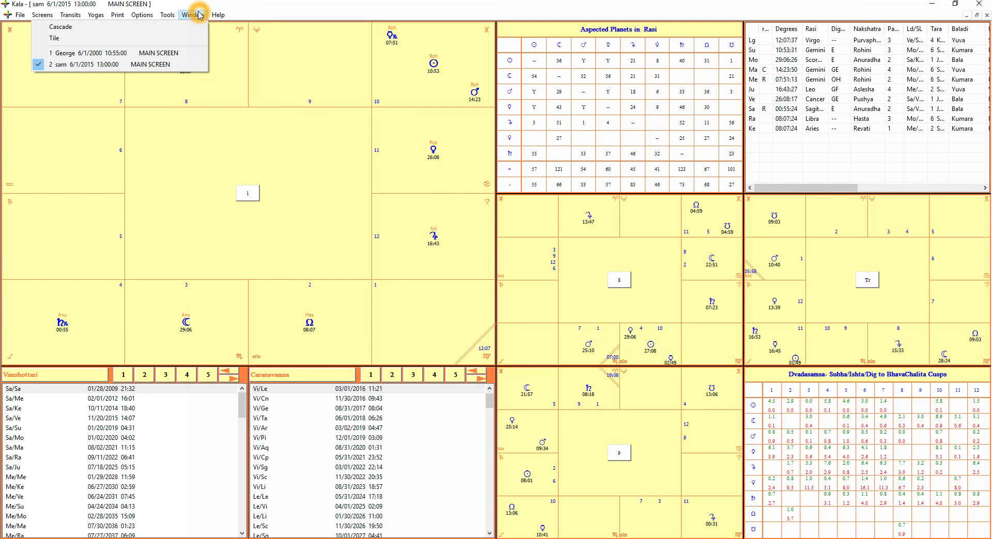
- Skim the Kala user manual Kala_Eng.pdf in Adobe Acrobat Reader, from its first page on, and close it
{"action": "left_click", "coordinate": [218, 14]}
{"action": "left_click", "coordinate": [197, 38]}
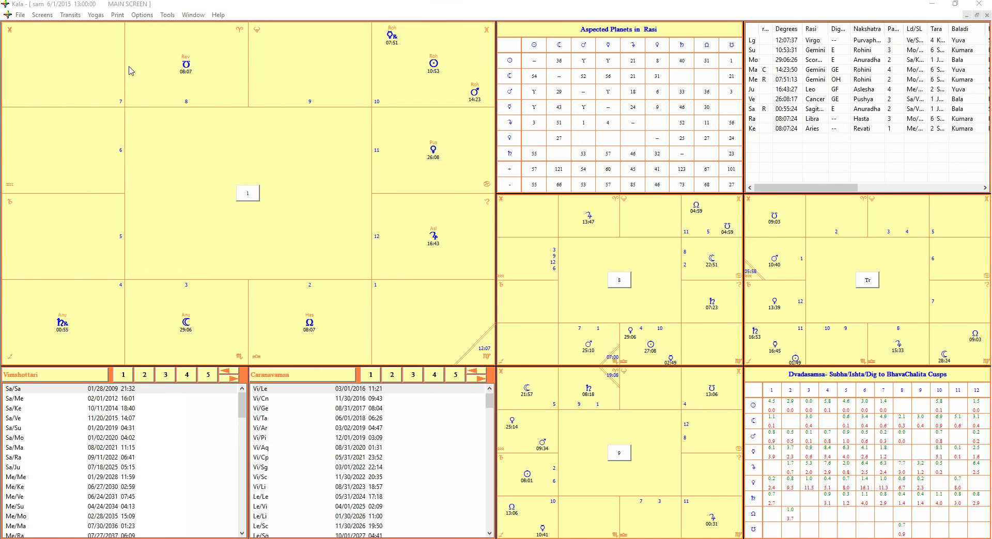
{"action": "scroll", "coordinate": [390, 261], "scroll_direction": "down", "scroll_amount": 20}
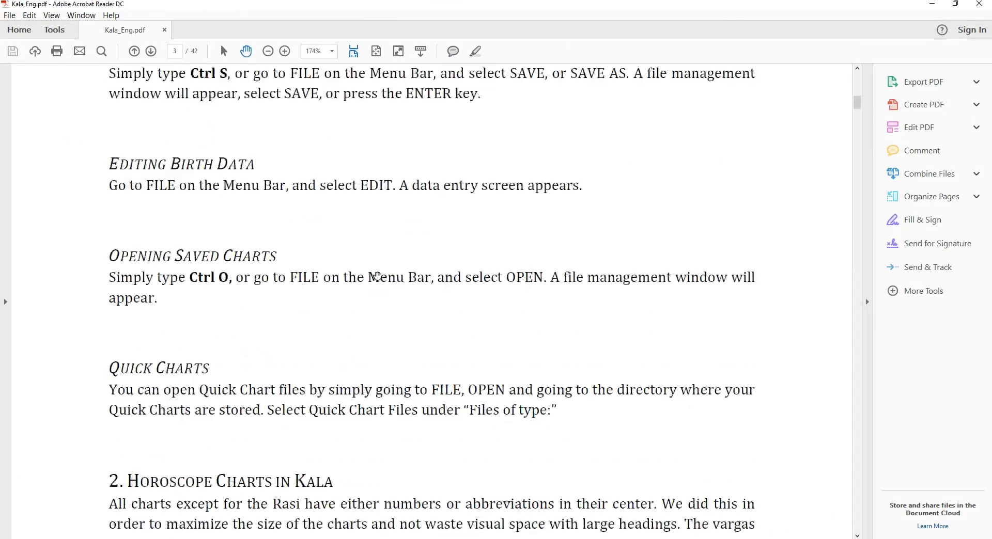
{"action": "scroll", "coordinate": [390, 287], "scroll_direction": "up", "scroll_amount": 15}
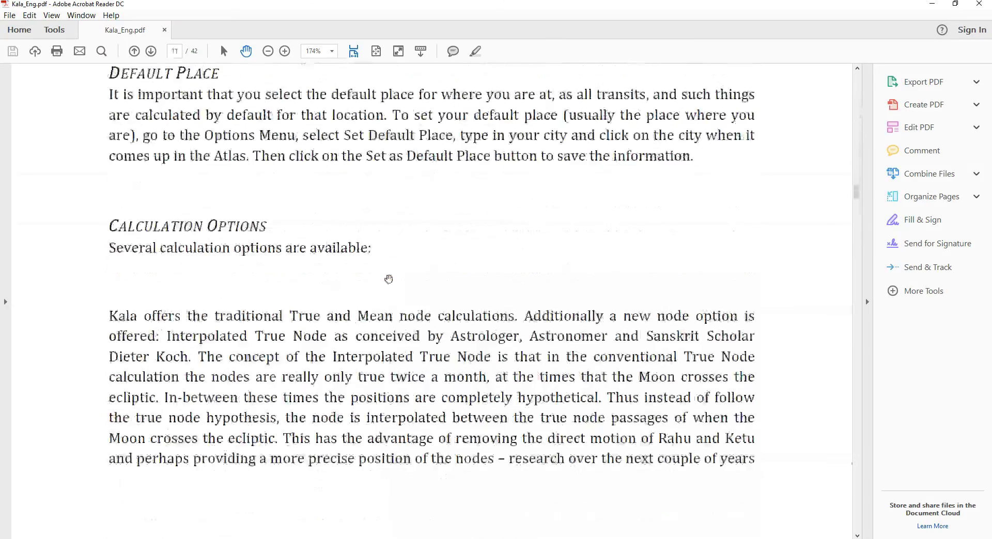
{"action": "key", "text": "Home"}
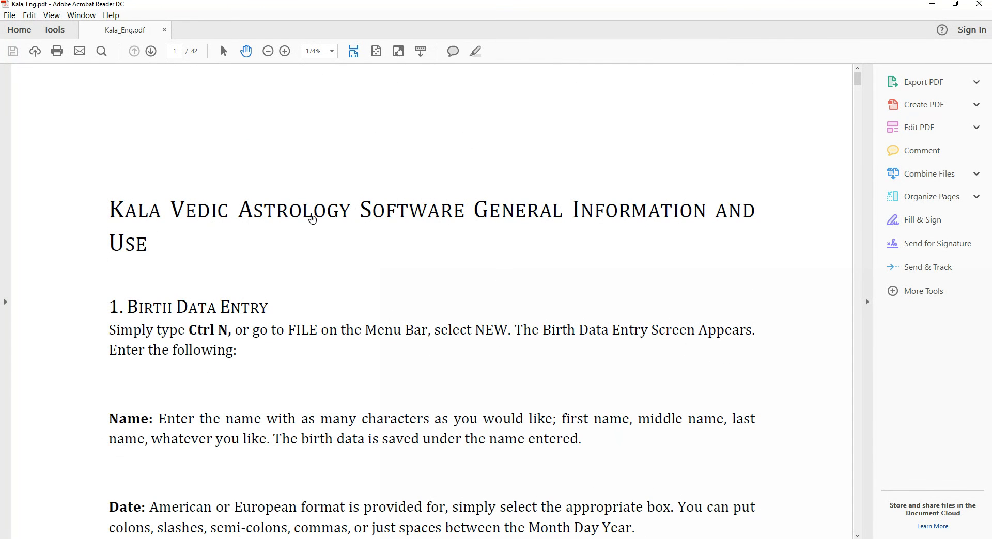
{"action": "scroll", "coordinate": [364, 227], "scroll_direction": "down", "scroll_amount": 15}
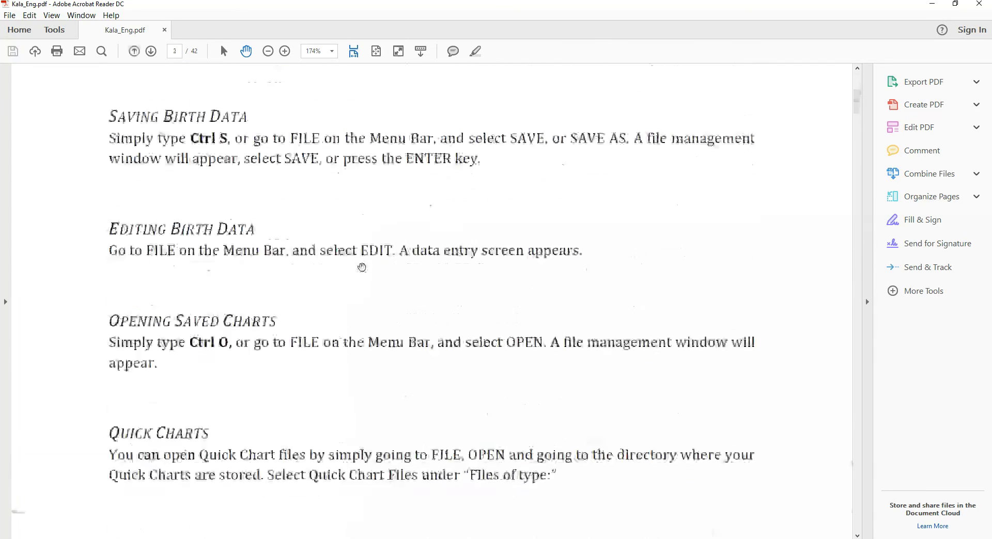
{"action": "scroll", "coordinate": [362, 267], "scroll_direction": "up", "scroll_amount": 15}
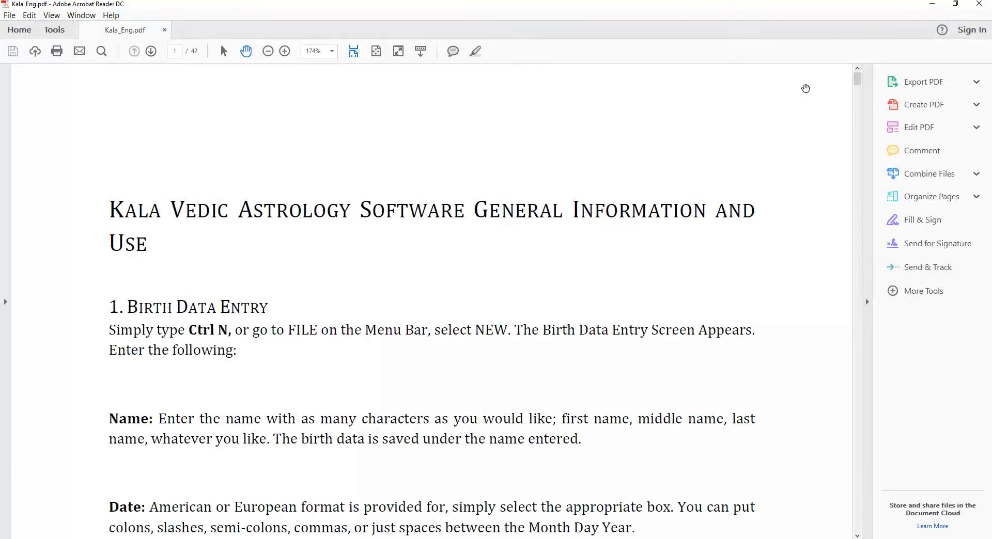
{"action": "double_click", "coordinate": [687, 6]}
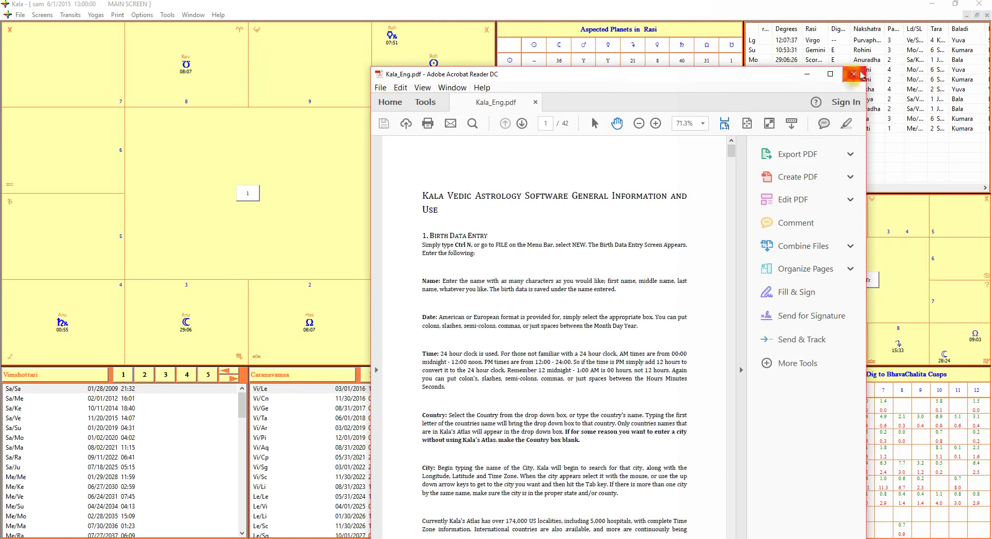
{"action": "left_click", "coordinate": [853, 75]}
{"action": "left_click", "coordinate": [260, 133]}
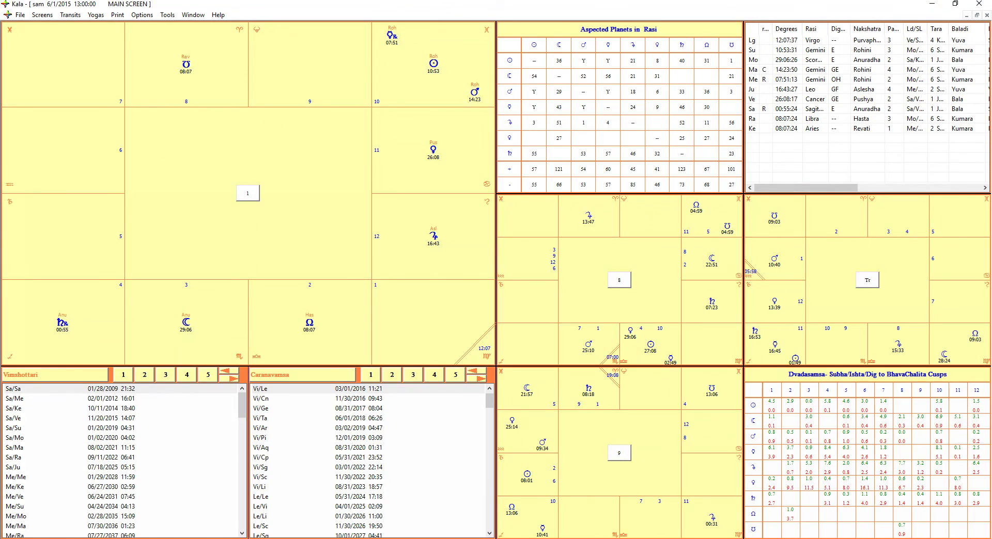